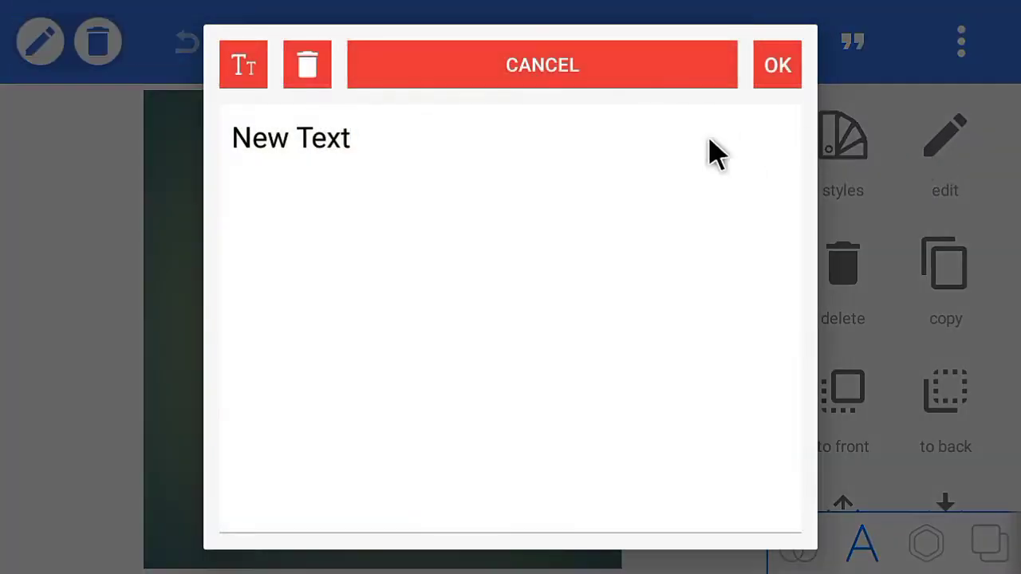
# Step: Replace the placeholder wording 'New Text' with 'Cool' and apply it
pyautogui.click(668, 146)
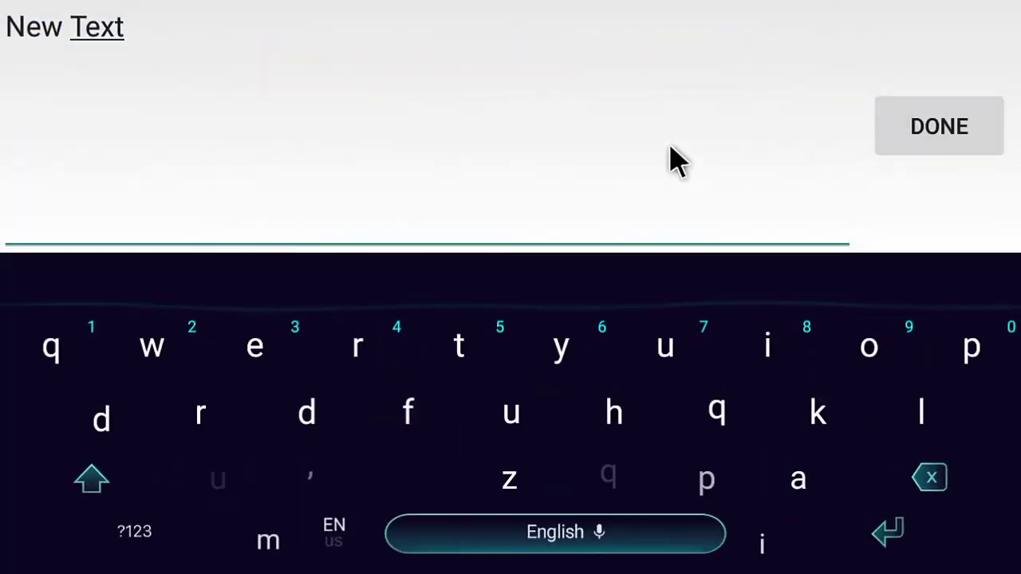
pyautogui.click(946, 483)
pyautogui.click(958, 491)
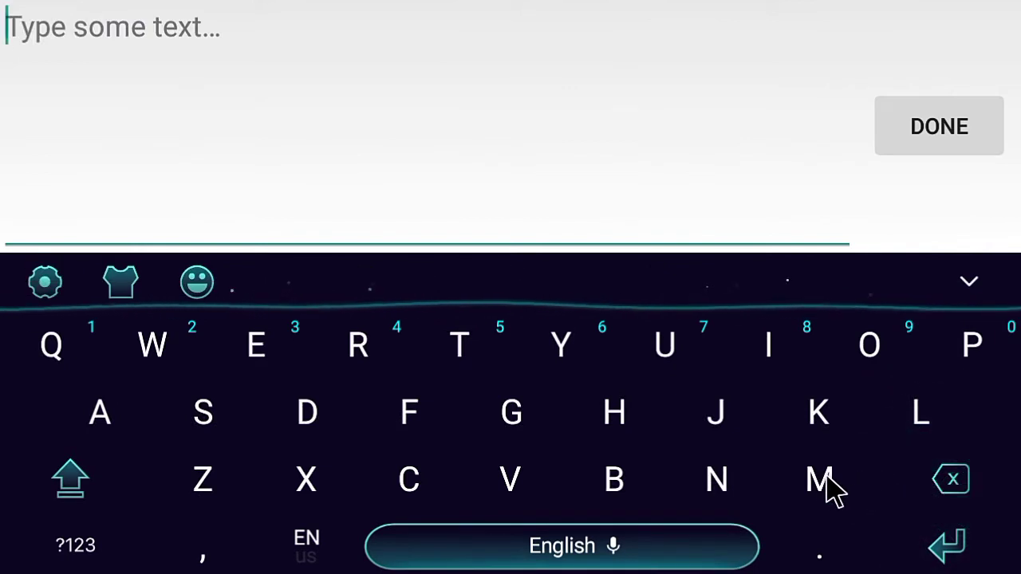
pyautogui.click(424, 478)
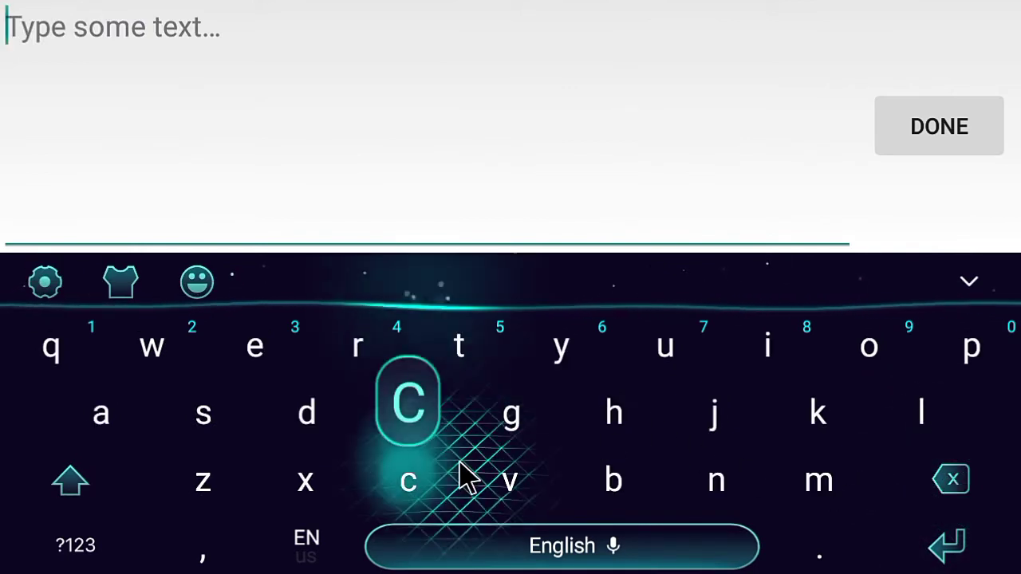
pyautogui.click(862, 363)
pyautogui.click(862, 363)
pyautogui.click(919, 417)
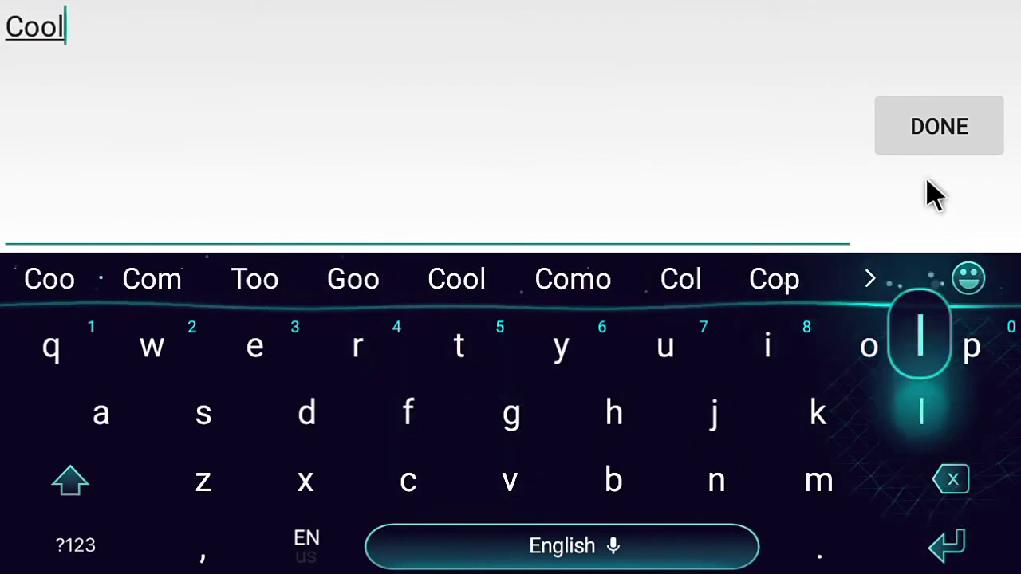
pyautogui.click(932, 148)
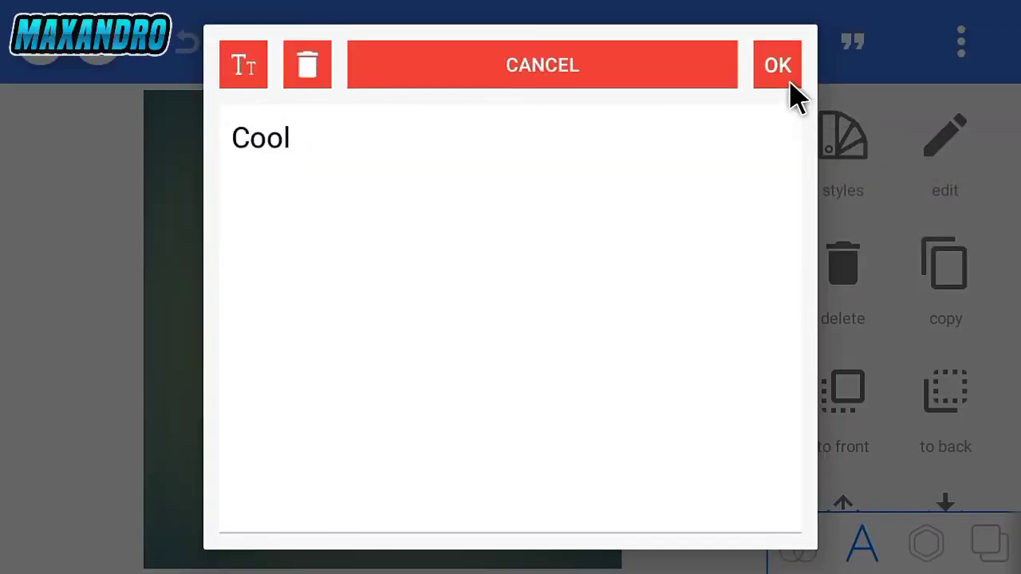
pyautogui.click(790, 83)
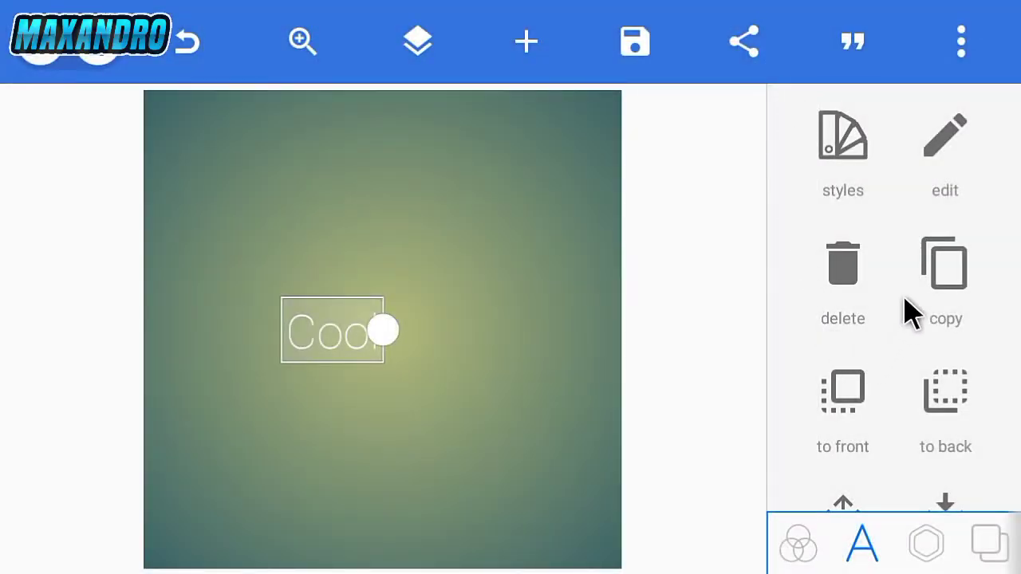
# Step: Set the text font to BUILT TITLING BD IT from My Fonts
pyautogui.scroll(-5, 915, 335)
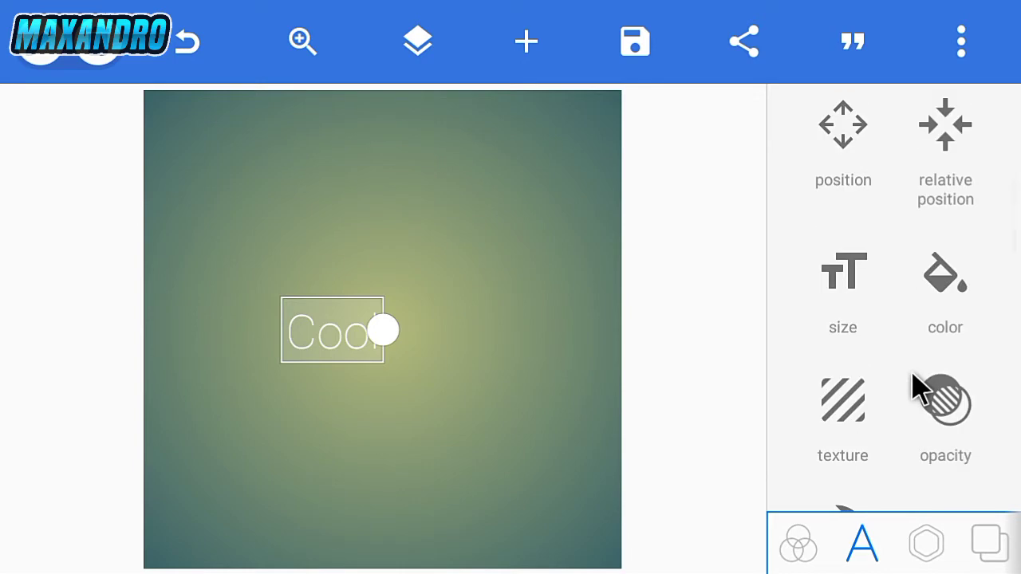
pyautogui.click(950, 331)
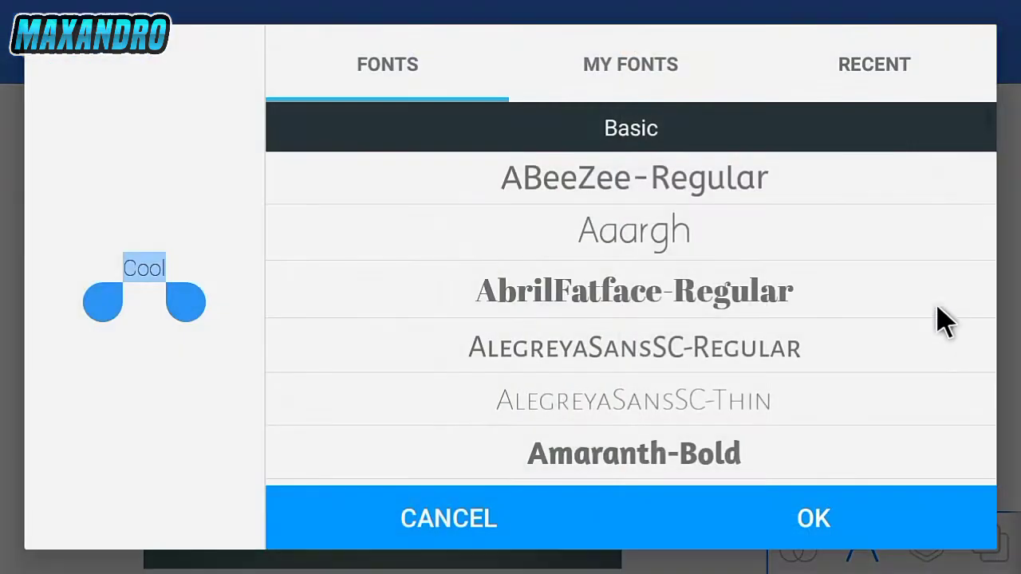
pyautogui.click(676, 95)
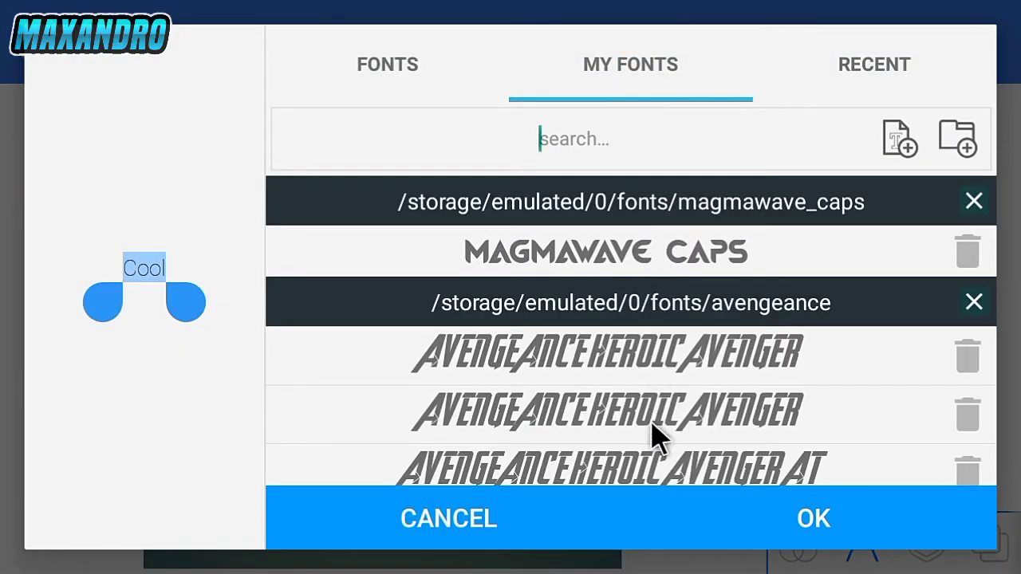
pyautogui.scroll(-10, 656, 446)
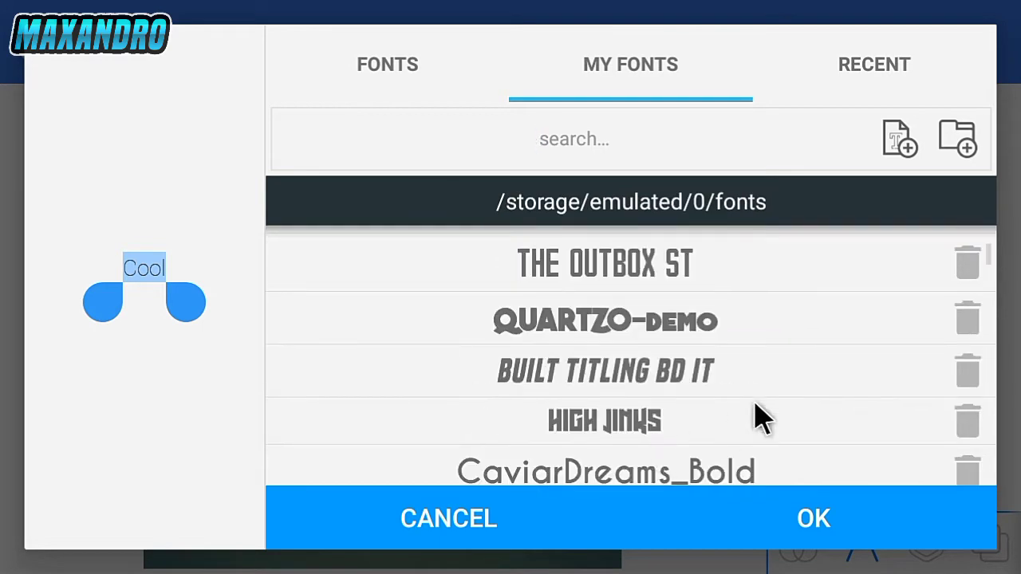
pyautogui.click(686, 381)
pyautogui.click(806, 520)
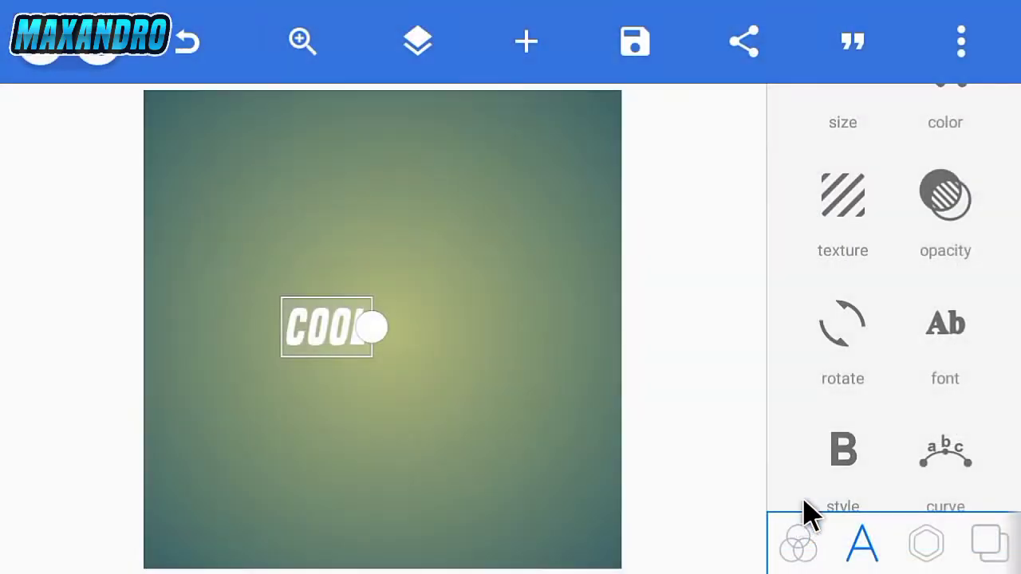
# Step: Enlarge COOL from size 60 to 236 and centre it on the canvas
pyautogui.scroll(-5, 868, 391)
pyautogui.scroll(10, 872, 406)
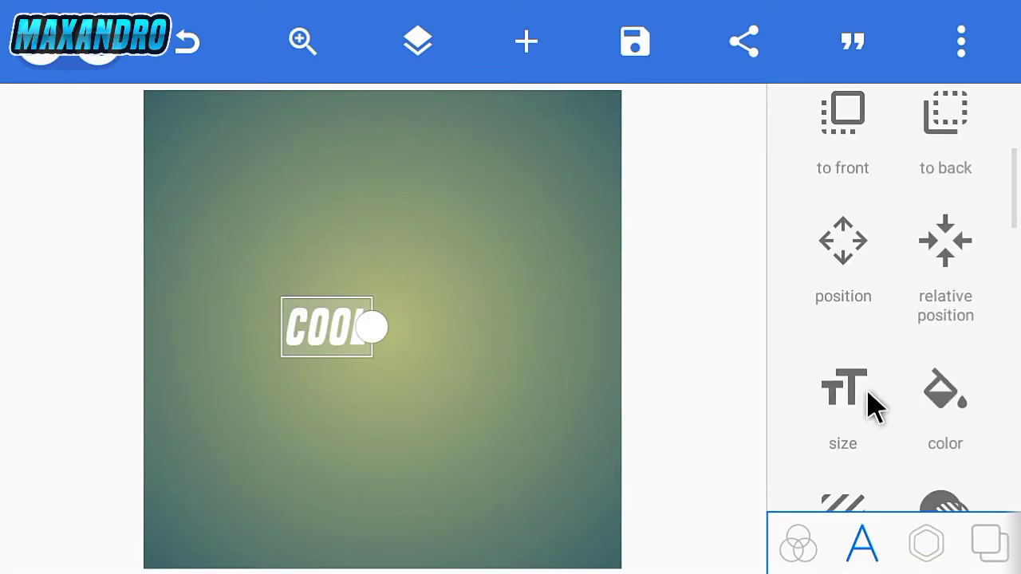
pyautogui.scroll(-3, 872, 406)
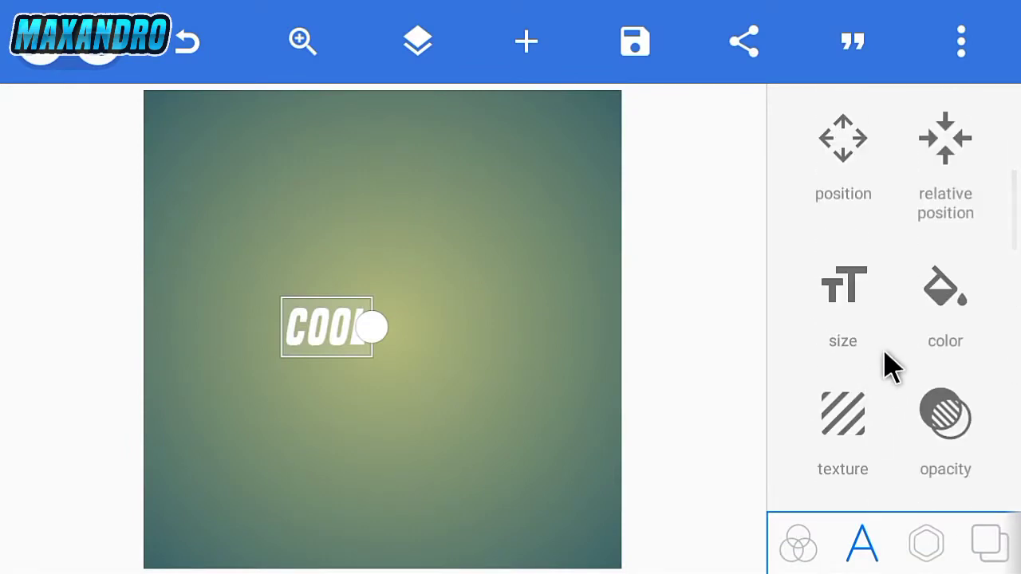
pyautogui.click(816, 314)
pyautogui.moveTo(834, 388); pyautogui.dragTo(946, 388)
pyautogui.moveTo(556, 464); pyautogui.dragTo(476, 409)
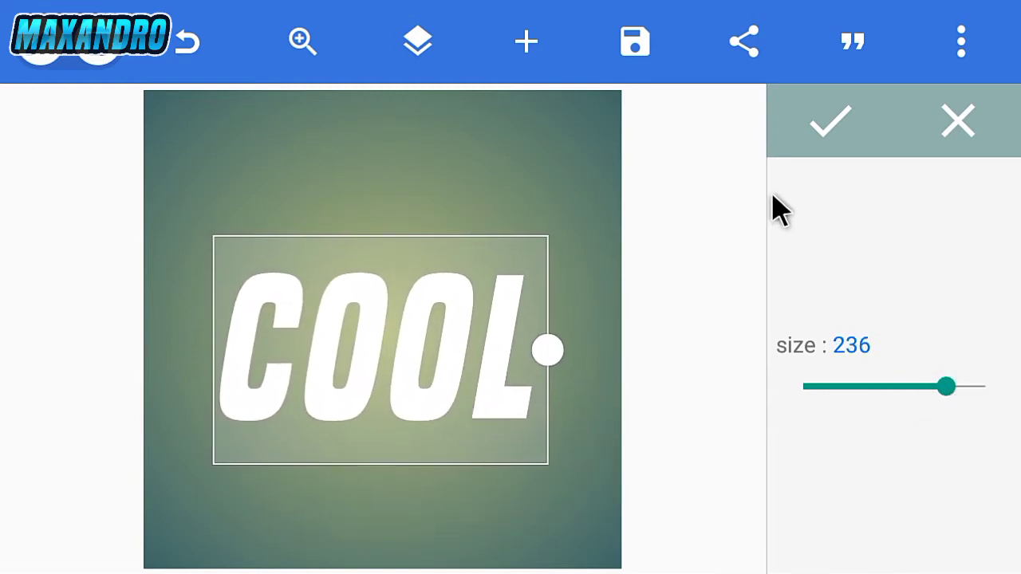
pyautogui.click(808, 147)
# Step: Make the background transparent and save COOL to the gallery as an ultra-size PNG
pyautogui.click(993, 539)
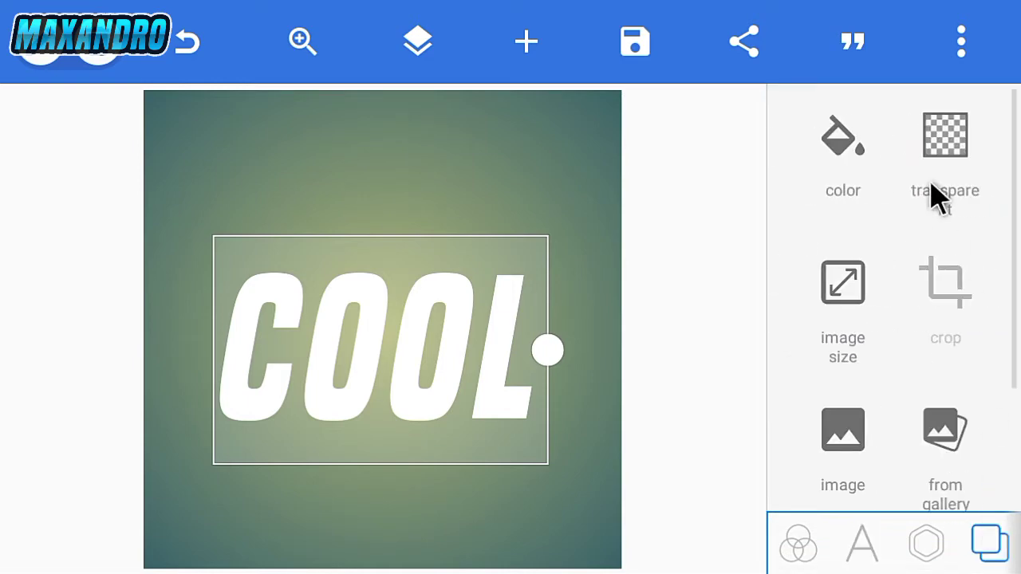
pyautogui.click(929, 156)
pyautogui.click(627, 62)
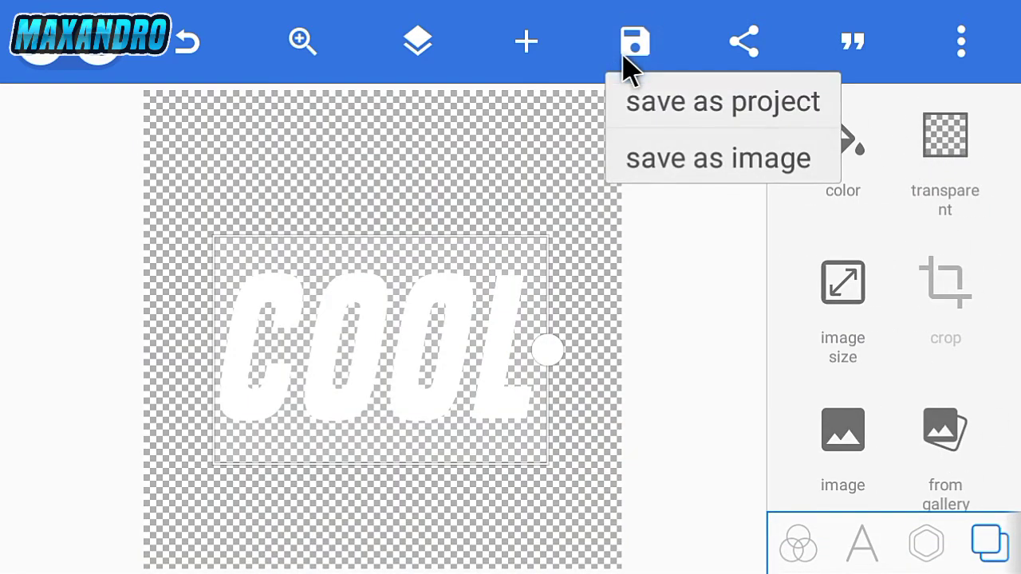
pyautogui.click(662, 162)
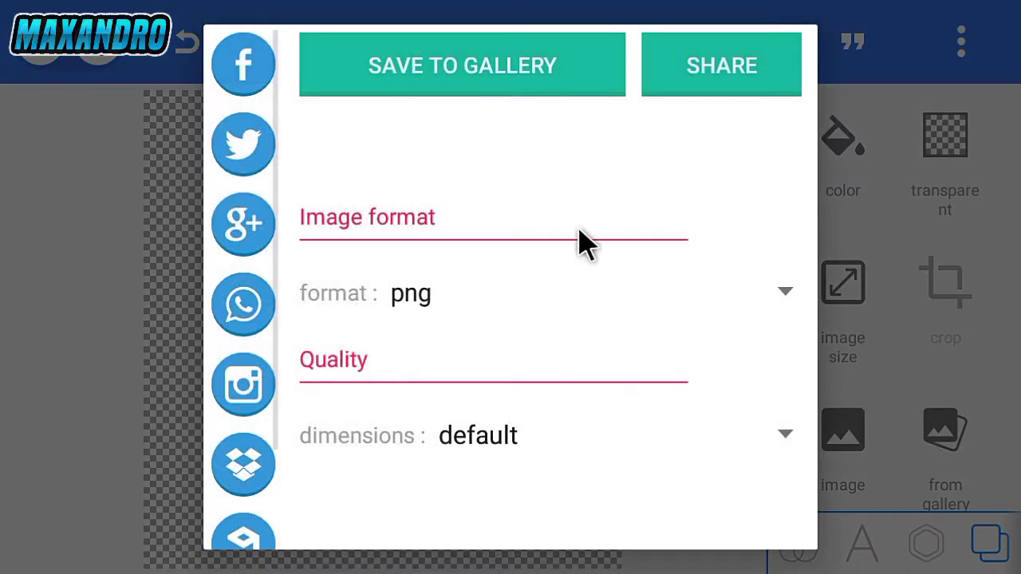
pyautogui.click(529, 437)
pyautogui.click(542, 456)
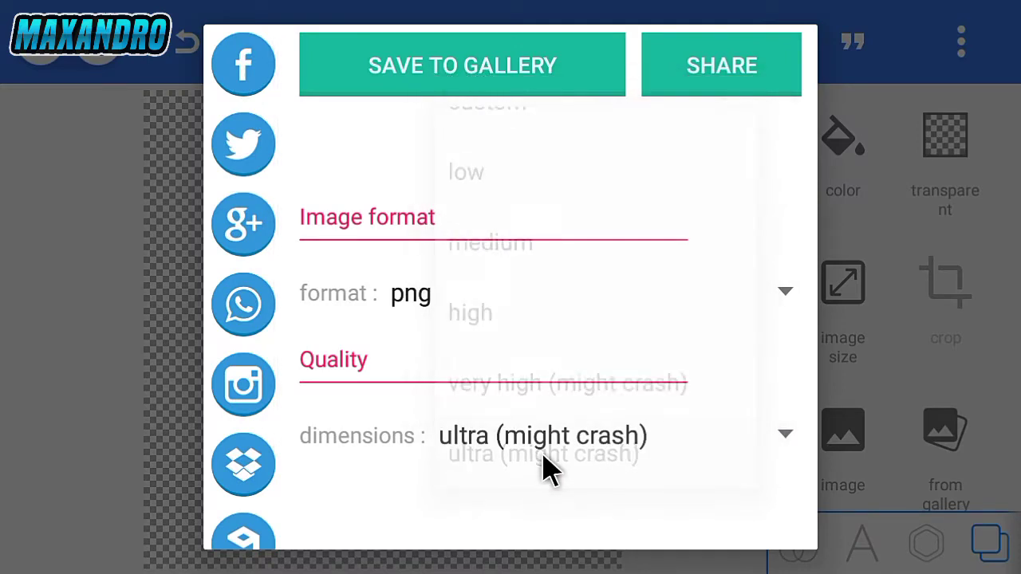
pyautogui.click(483, 89)
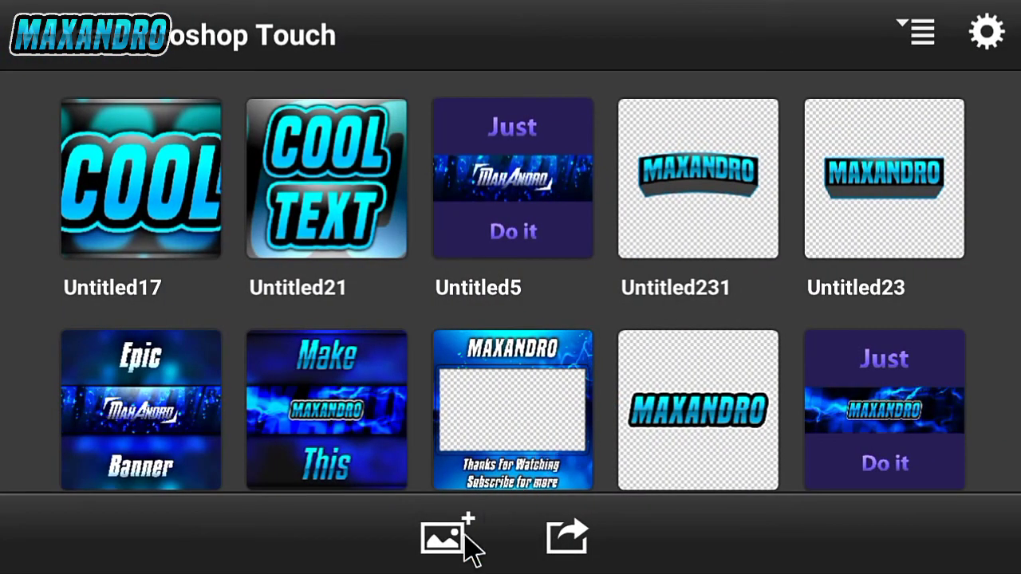
pyautogui.click(443, 536)
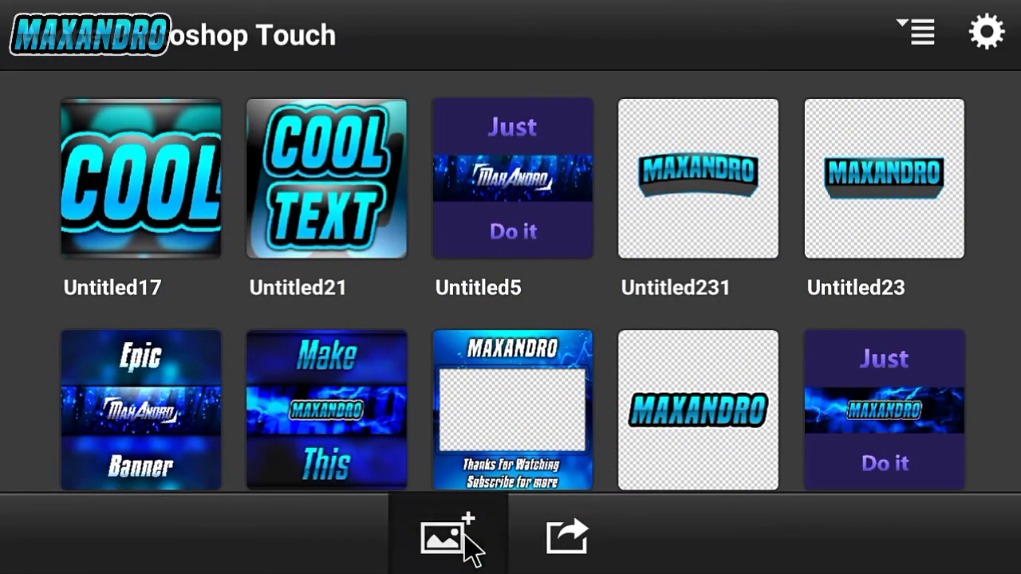
# Step: Create a blank 1280×720 document and add the COOL image from the pixellab album as a layer
pyautogui.click(517, 403)
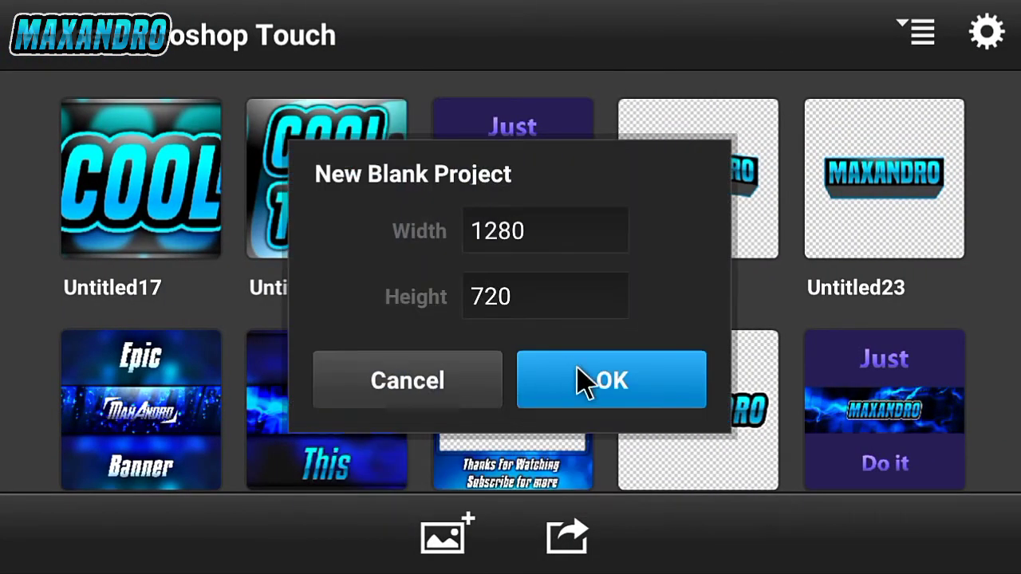
pyautogui.click(587, 381)
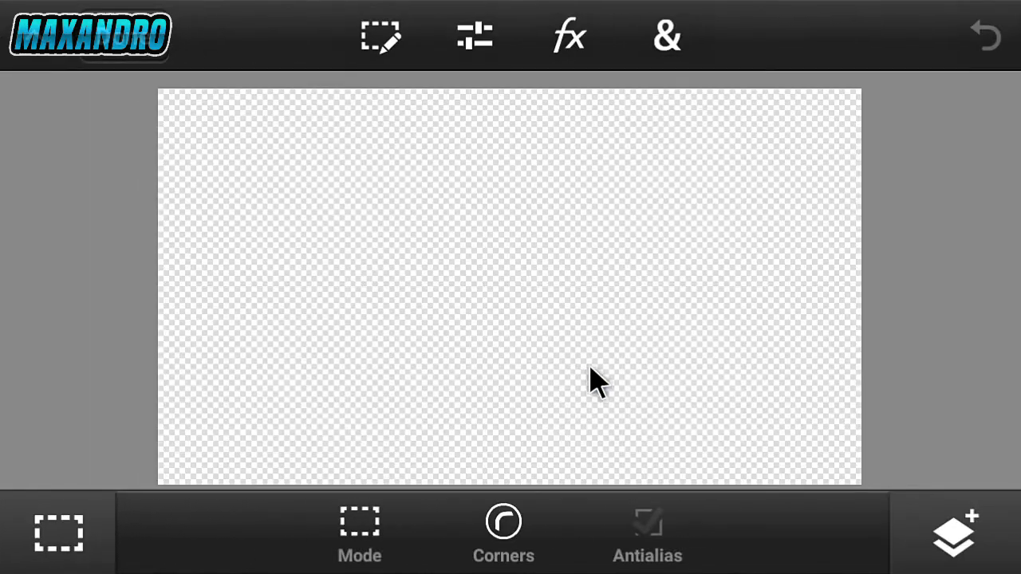
pyautogui.click(953, 530)
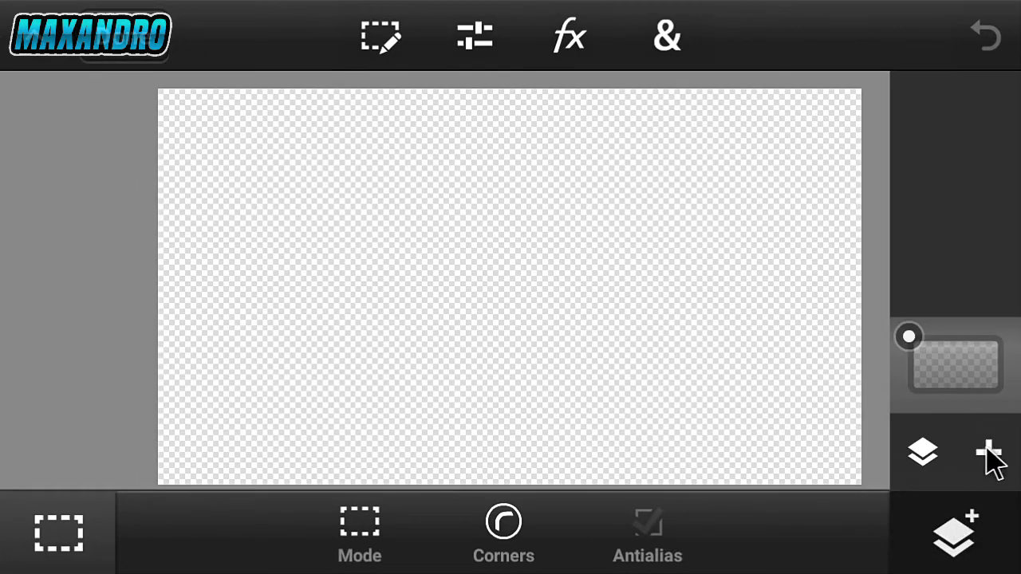
pyautogui.click(990, 454)
pyautogui.click(599, 175)
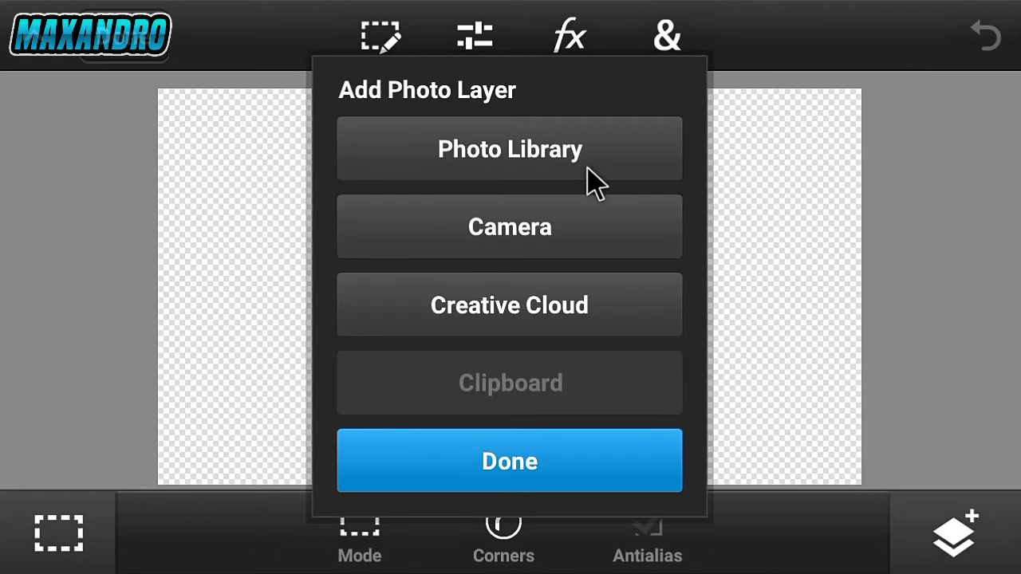
pyautogui.click(510, 160)
pyautogui.click(390, 390)
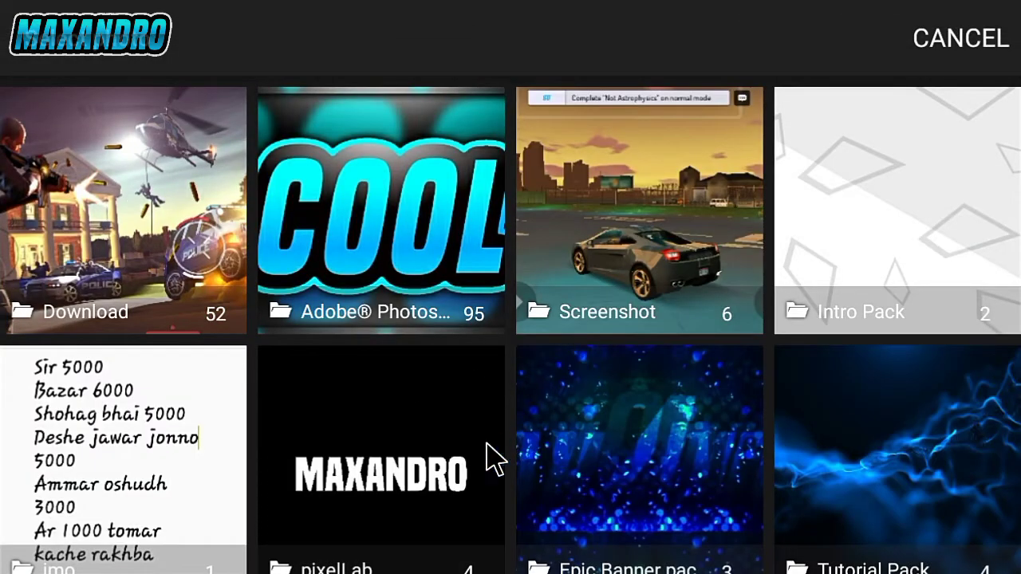
pyautogui.click(456, 471)
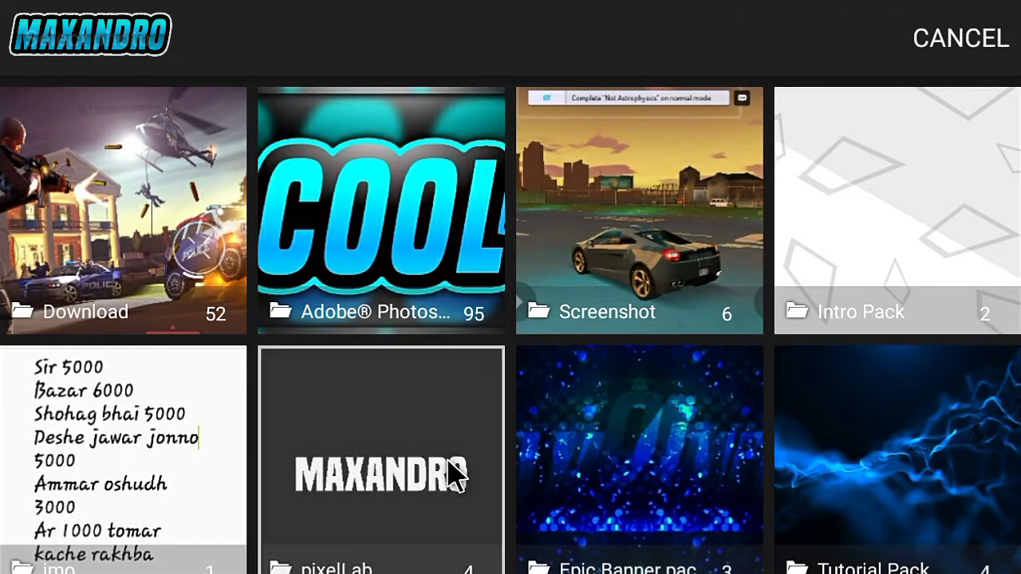
pyautogui.click(405, 379)
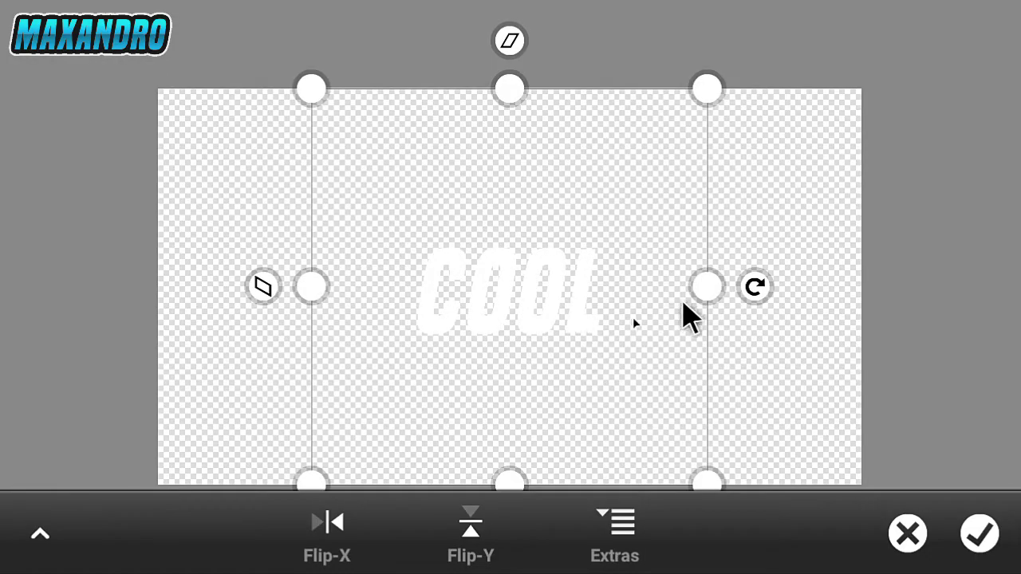
# Step: Scale the COOL layer to about 48% and centre it on the canvas
pyautogui.moveTo(702, 301); pyautogui.dragTo(598, 329)
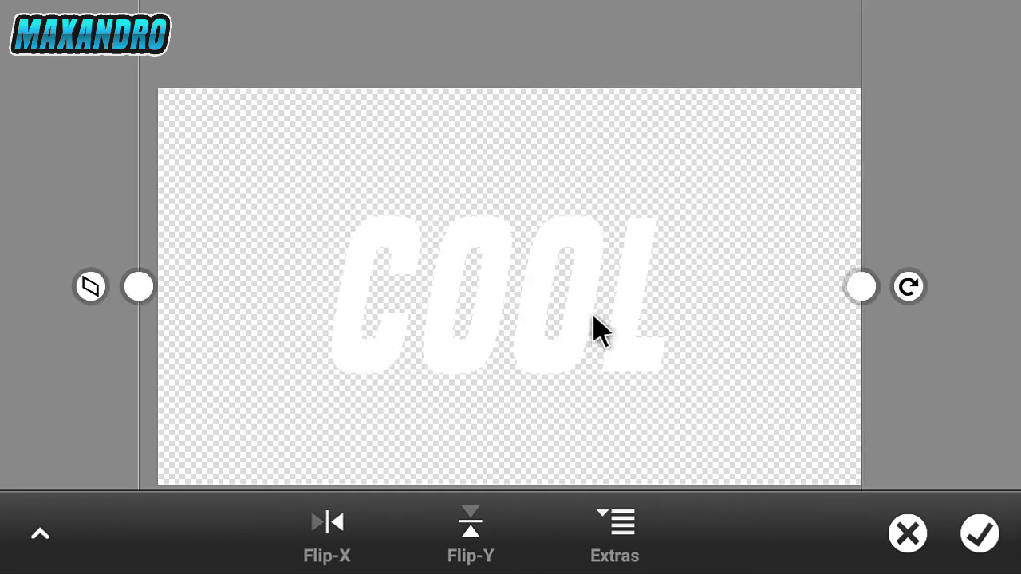
pyautogui.moveTo(849, 281); pyautogui.dragTo(789, 327)
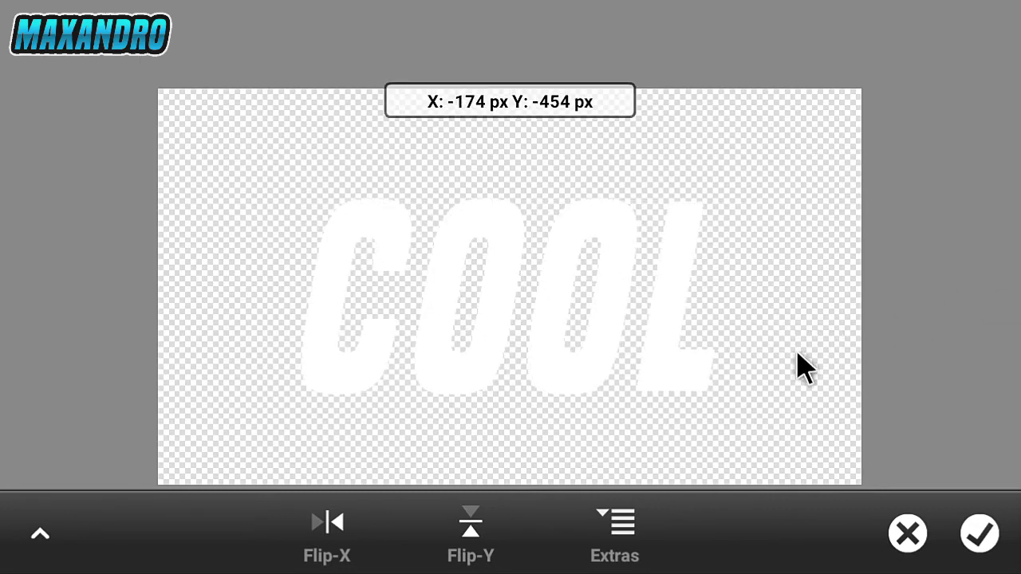
pyautogui.moveTo(803, 367); pyautogui.dragTo(805, 369)
pyautogui.click(980, 533)
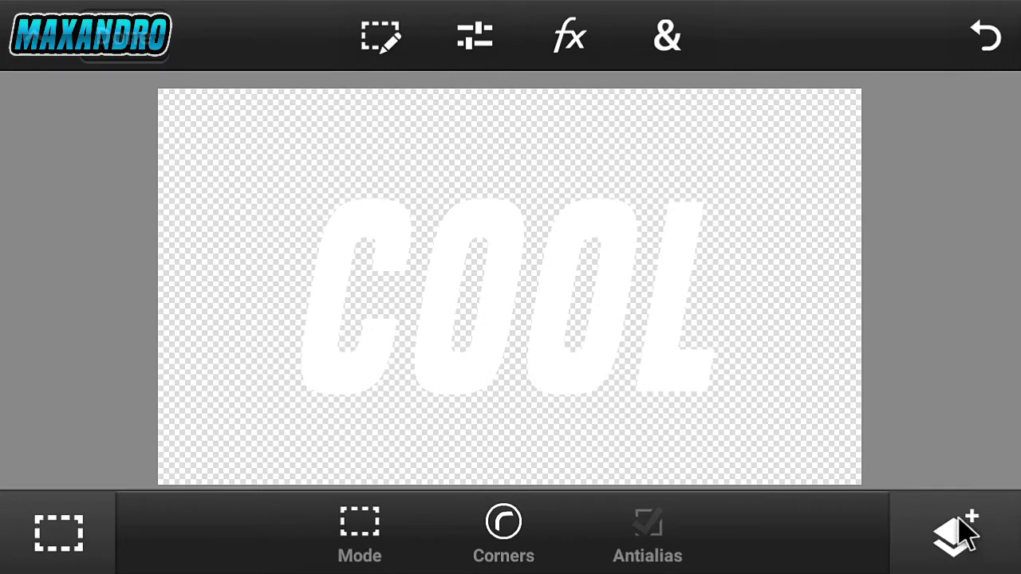
# Step: Select the COOL letter pixels and make the empty layer beneath it active
pyautogui.click(381, 38)
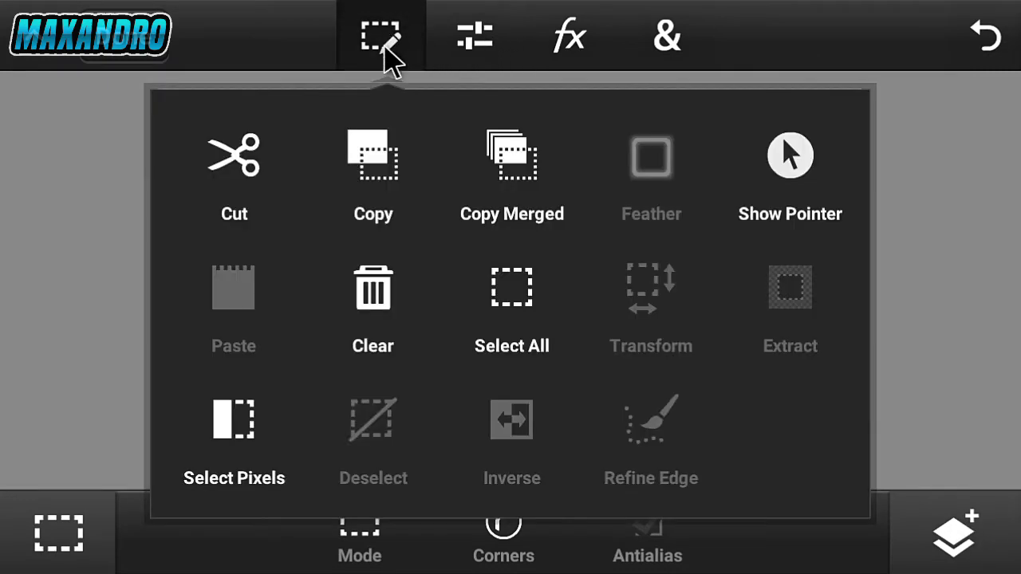
pyautogui.click(234, 447)
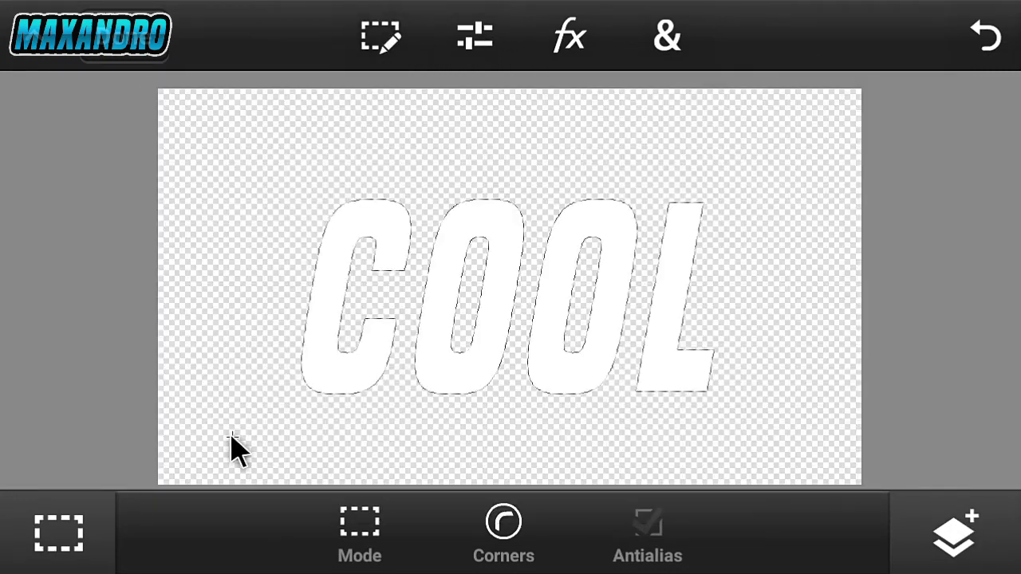
pyautogui.click(926, 538)
pyautogui.click(953, 365)
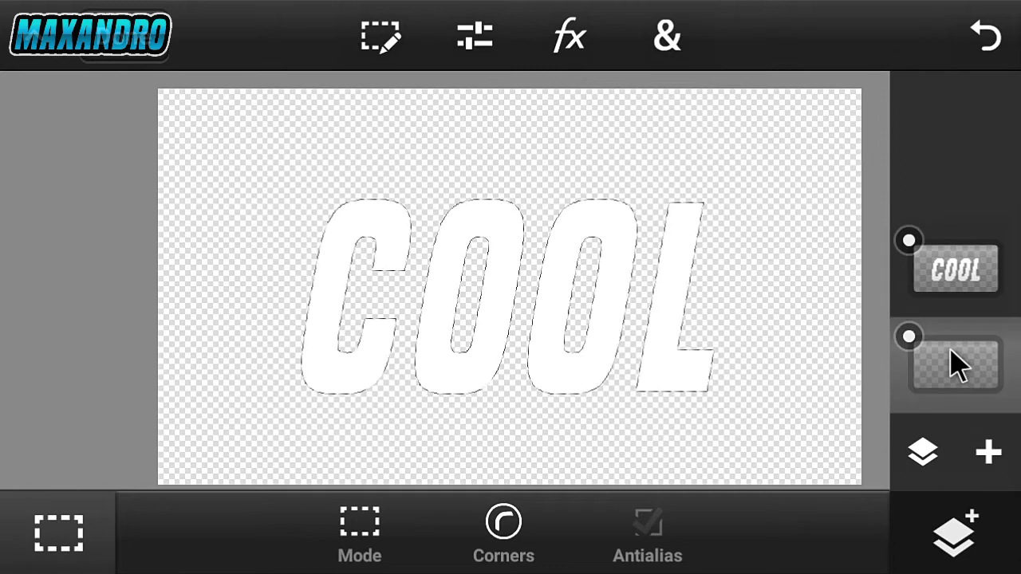
# Step: Stroke the selection in black at 71px width on that layer
pyautogui.click(670, 48)
pyautogui.click(326, 433)
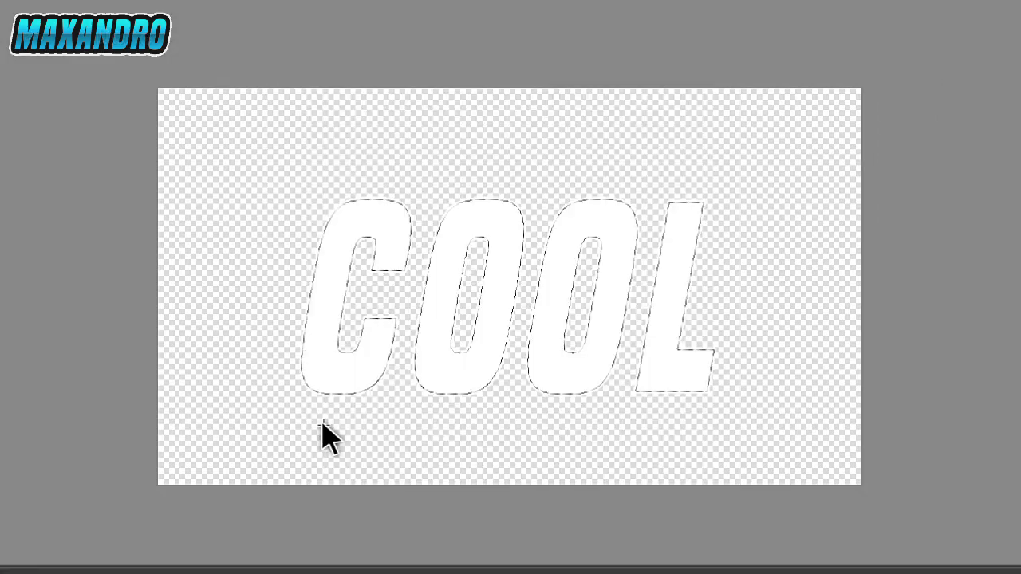
pyautogui.click(357, 536)
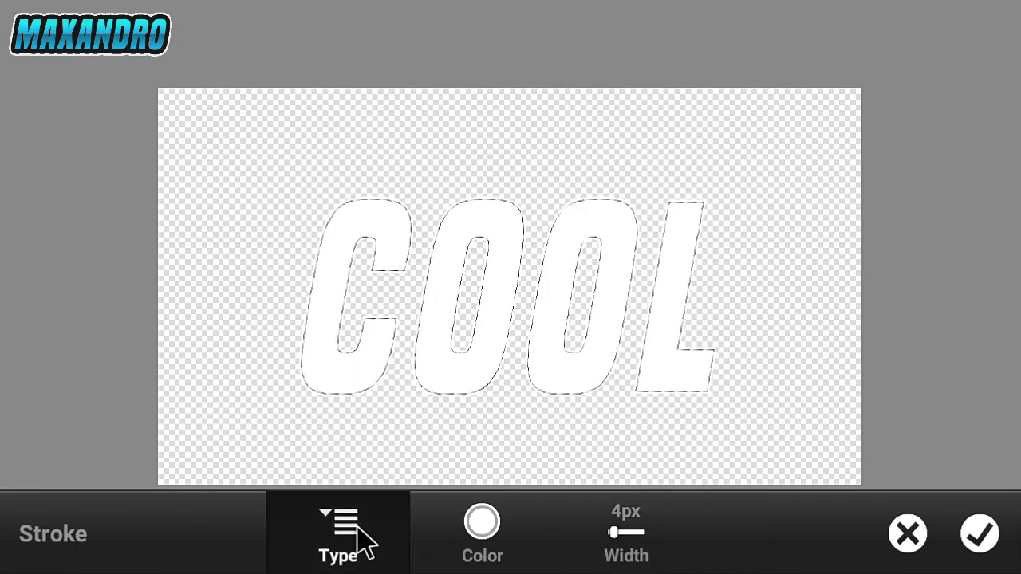
pyautogui.click(367, 323)
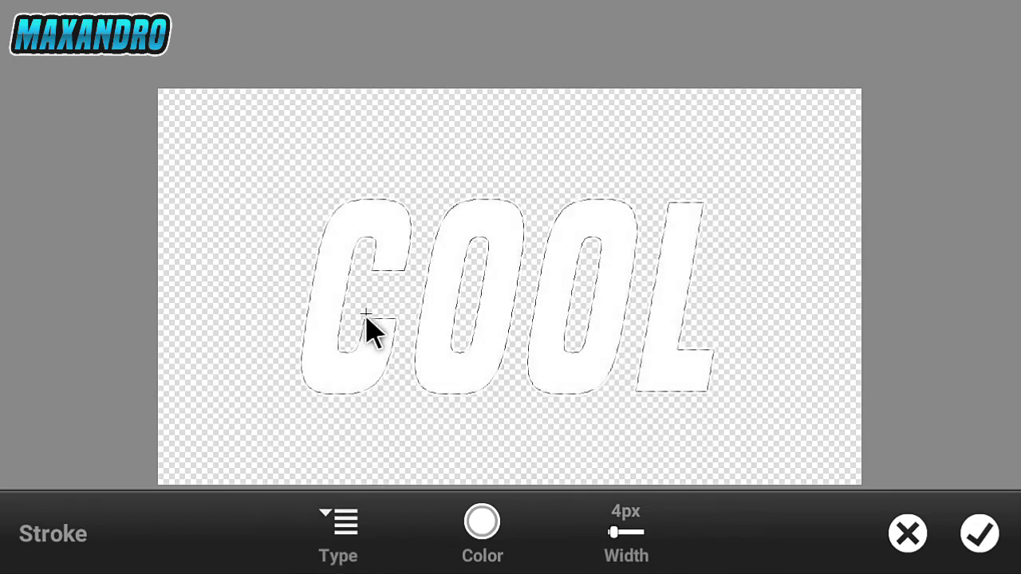
pyautogui.click(473, 561)
pyautogui.click(477, 444)
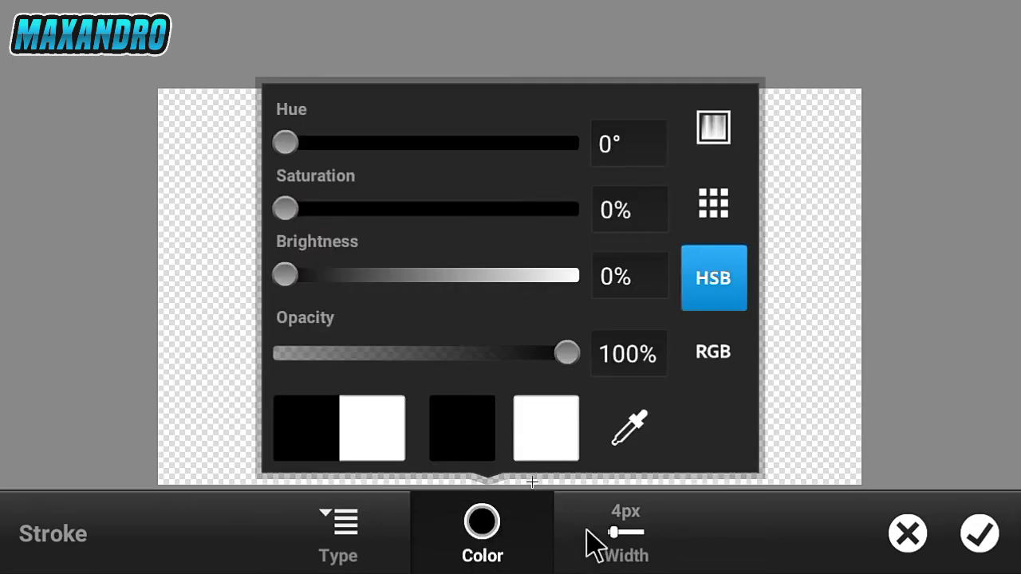
pyautogui.click(603, 551)
pyautogui.moveTo(214, 427); pyautogui.dragTo(728, 430)
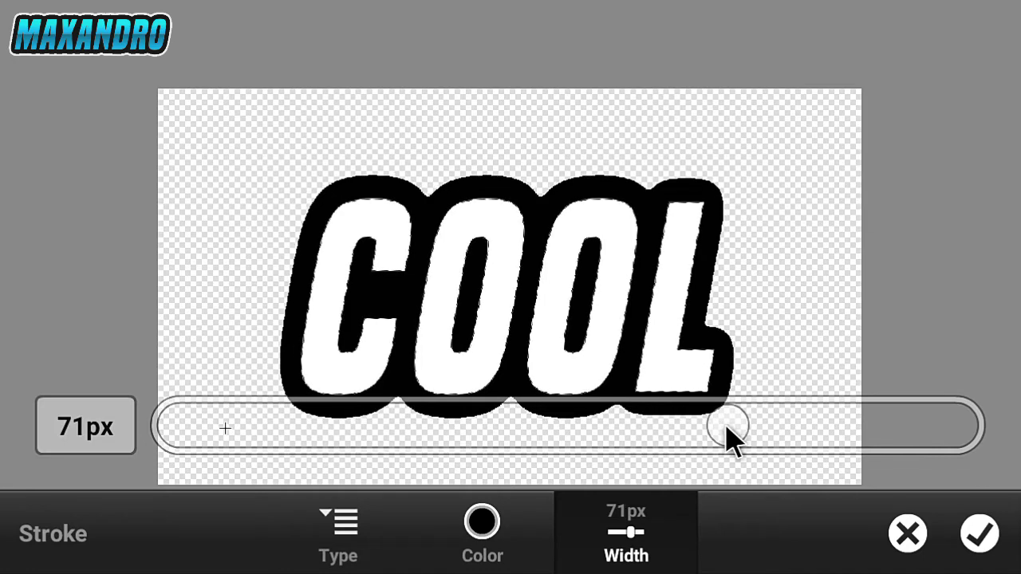
pyautogui.click(985, 536)
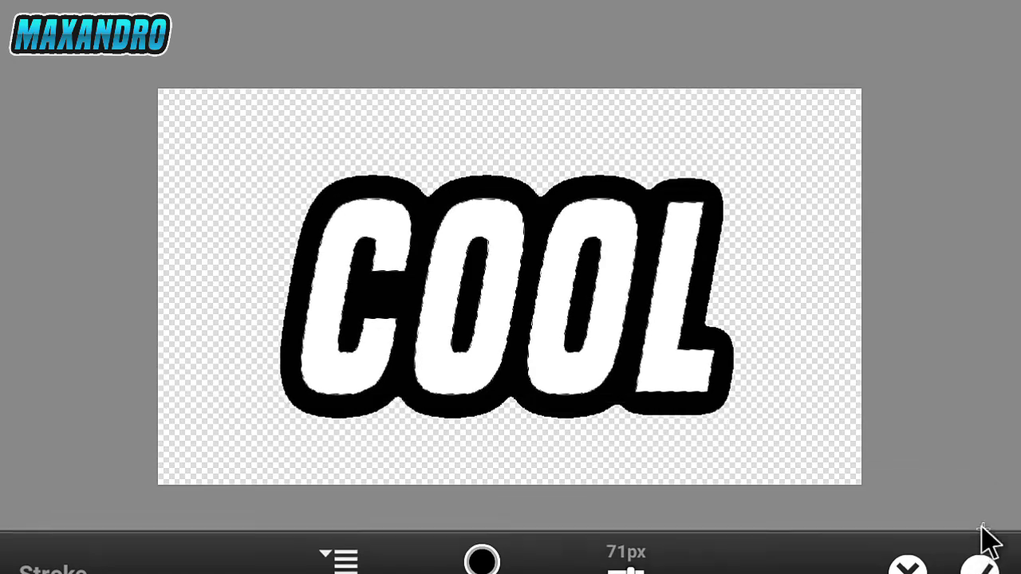
pyautogui.click(982, 533)
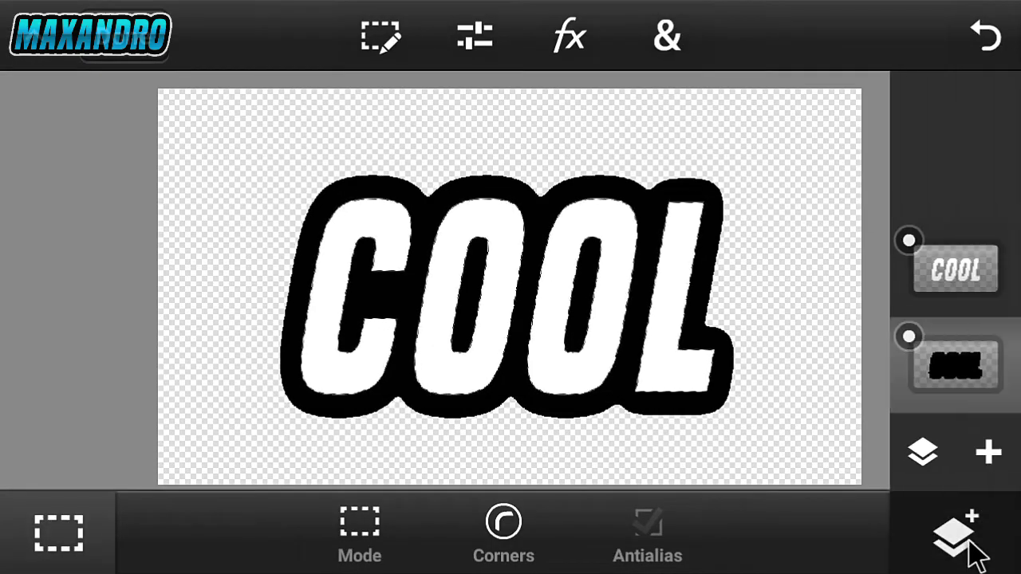
# Step: Apply a white-to-black linear gradient preset to the top COOL layer
pyautogui.click(956, 275)
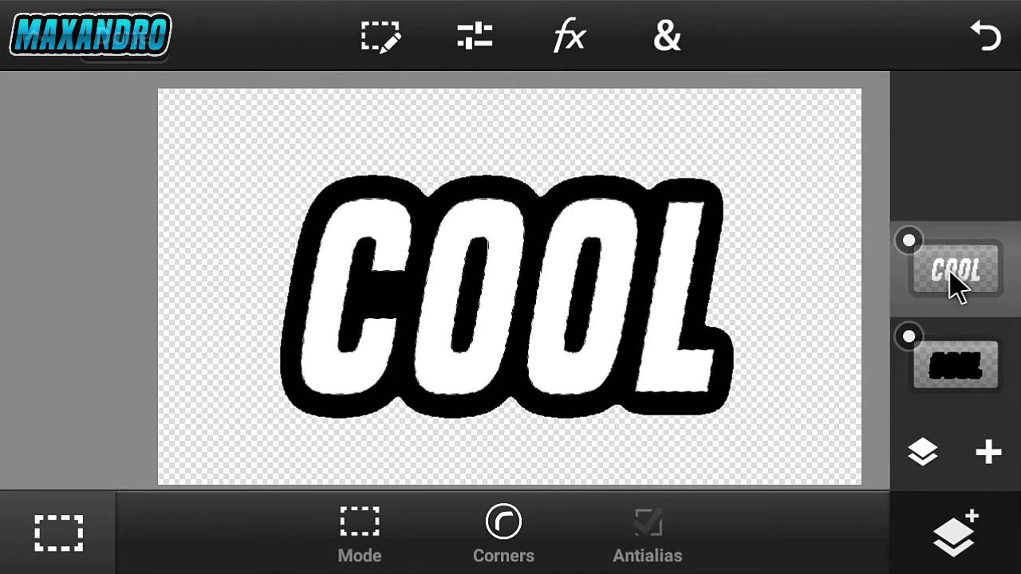
pyautogui.click(664, 44)
pyautogui.click(443, 423)
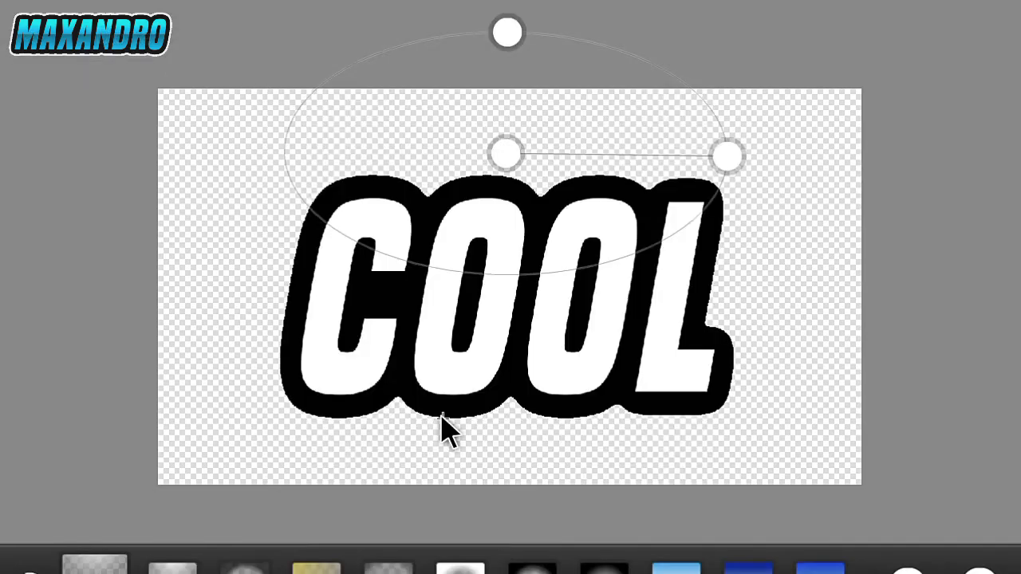
pyautogui.moveTo(688, 547); pyautogui.dragTo(426, 551)
pyautogui.click(718, 543)
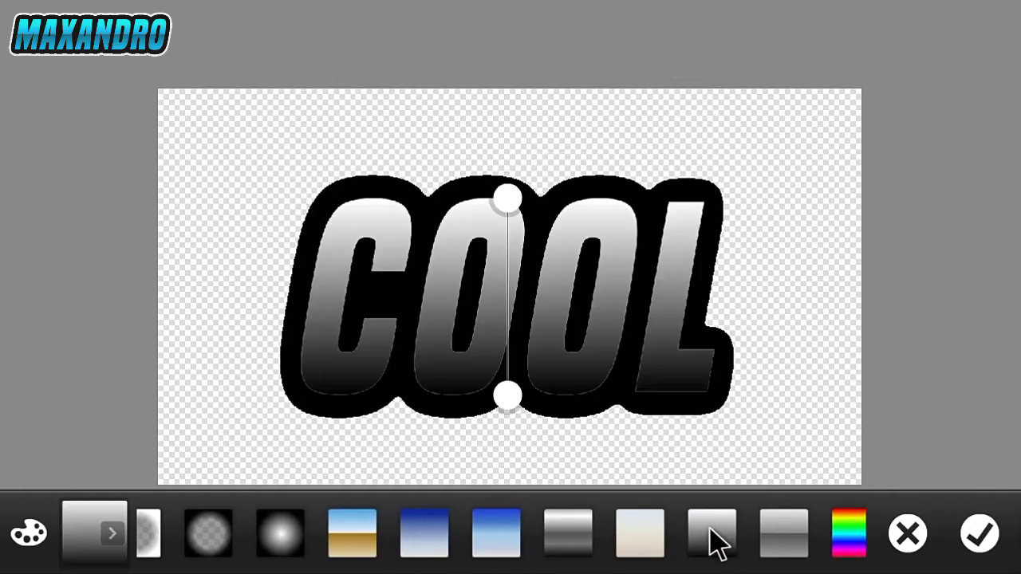
# Step: Add a middle gradient stop coloured sky blue at hue 196°
pyautogui.click(30, 536)
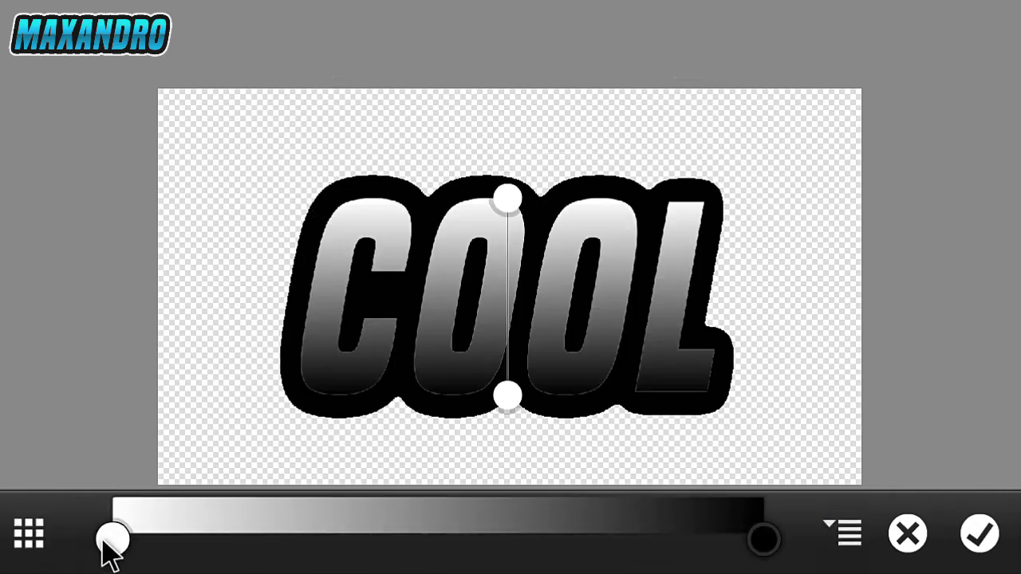
pyautogui.click(435, 536)
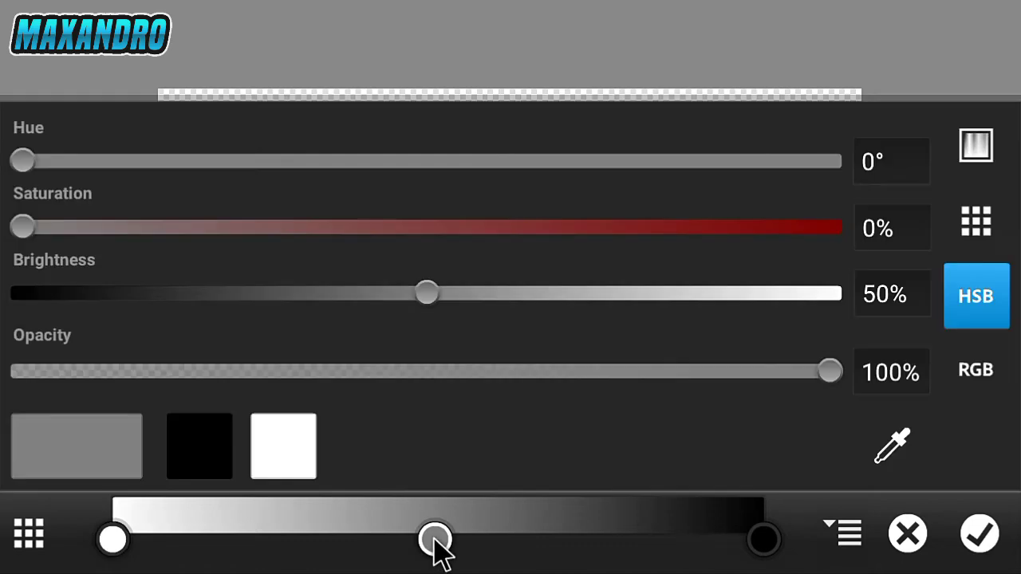
pyautogui.click(976, 224)
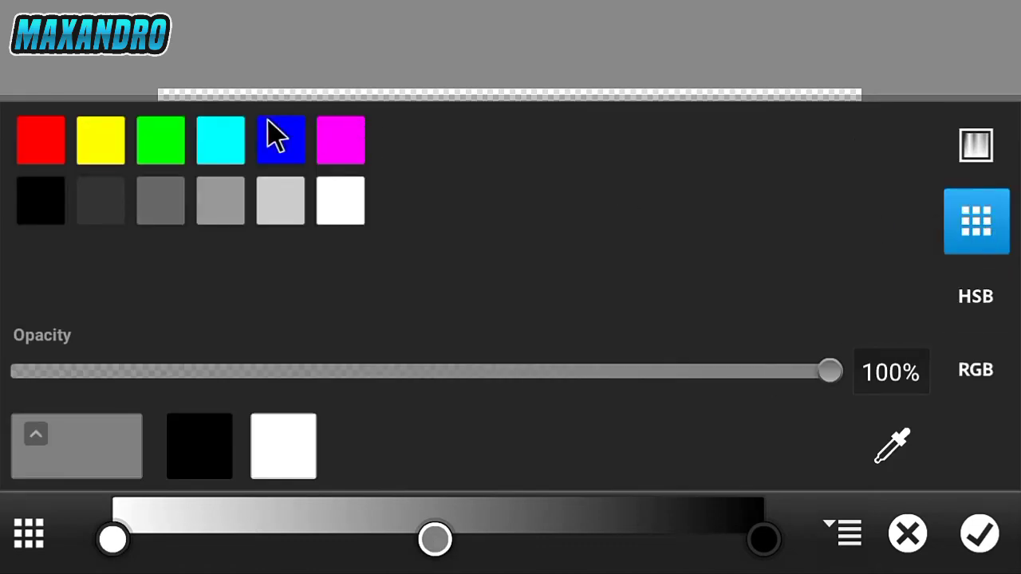
pyautogui.click(209, 152)
pyautogui.click(965, 311)
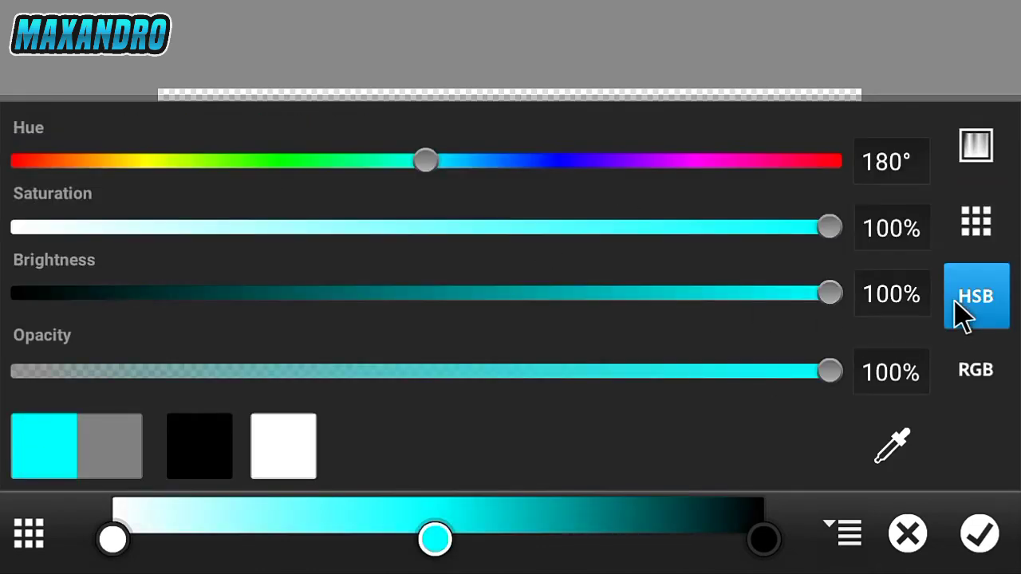
pyautogui.moveTo(440, 165); pyautogui.dragTo(461, 169)
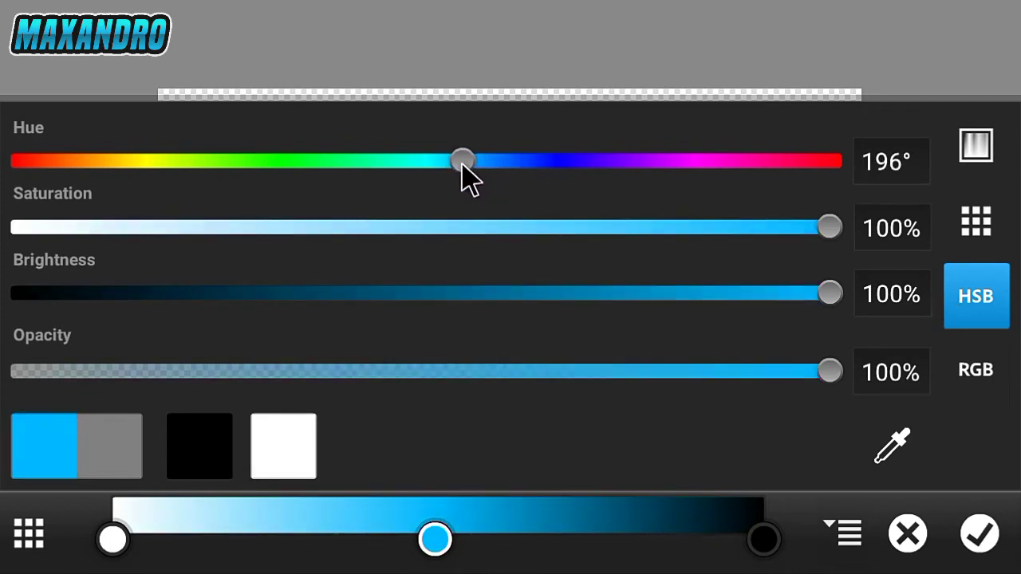
# Step: Make both end stops cyan, shift the gradient bands lower, and apply it
pyautogui.click(114, 541)
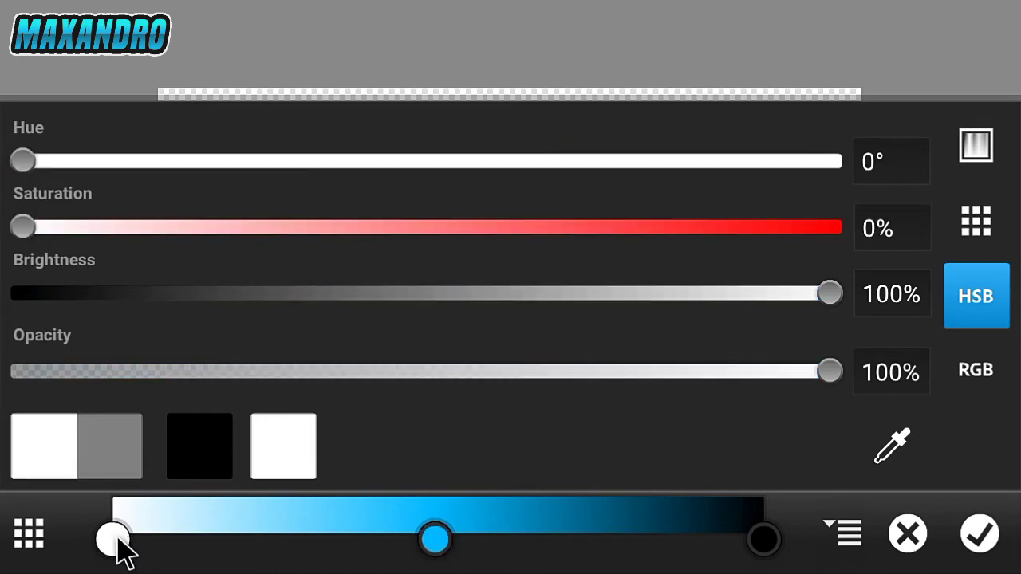
pyautogui.click(970, 227)
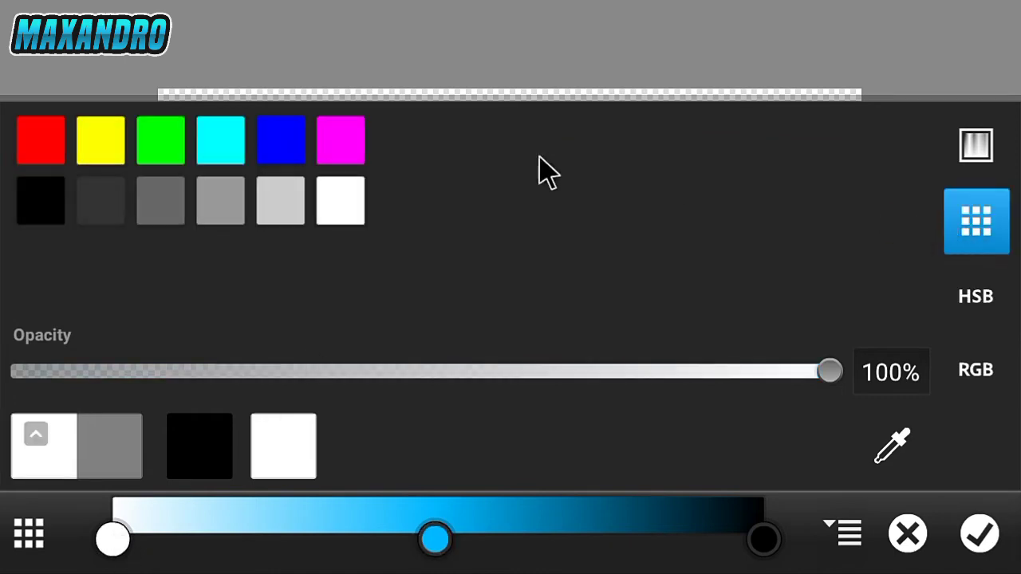
pyautogui.click(227, 147)
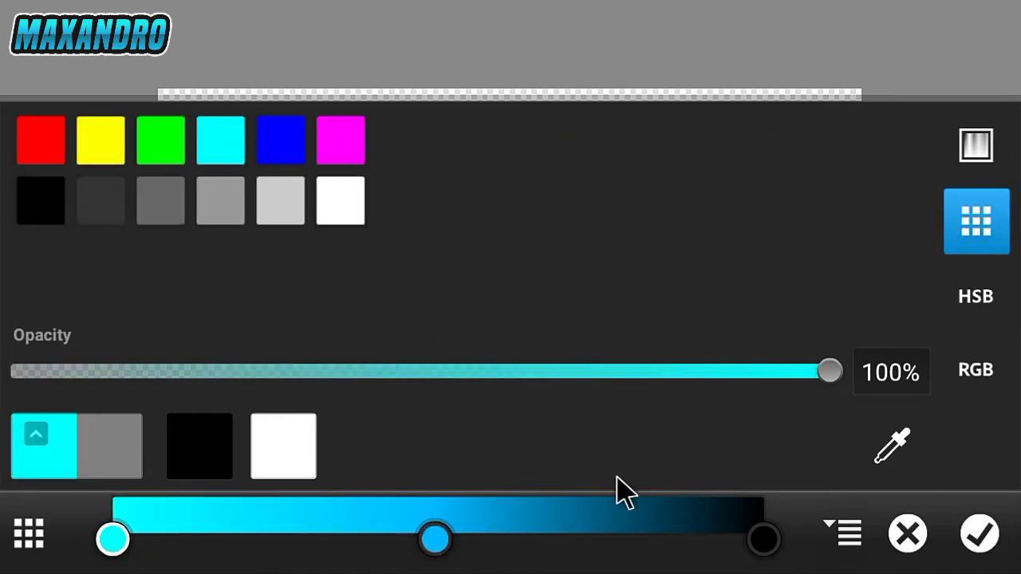
pyautogui.click(760, 537)
pyautogui.click(227, 159)
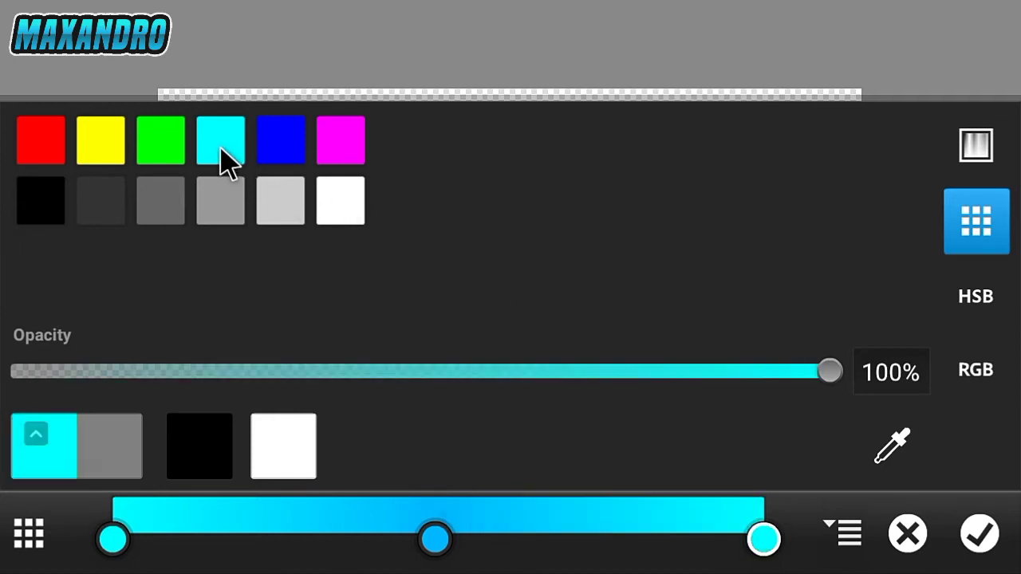
pyautogui.click(435, 541)
pyautogui.click(435, 540)
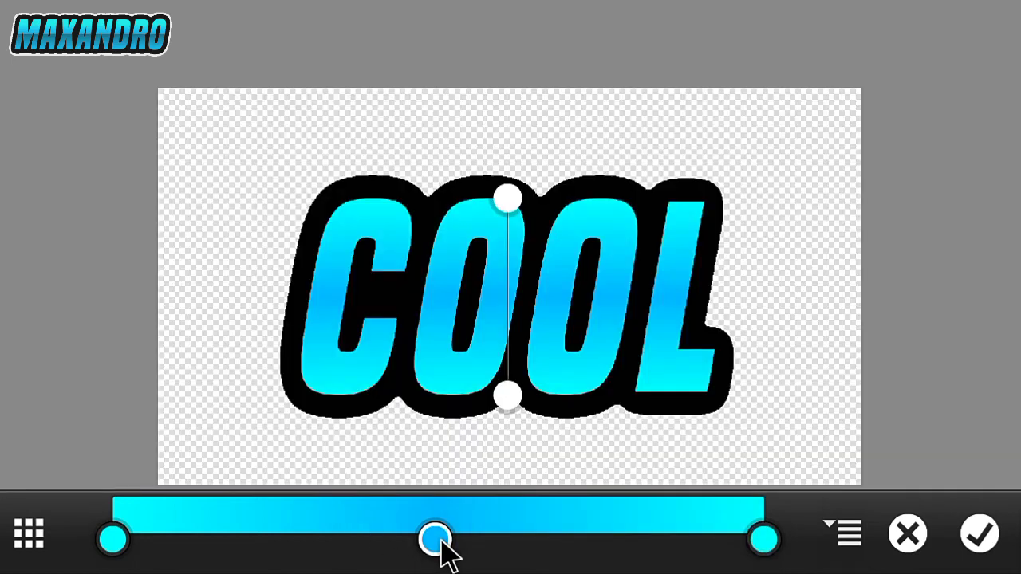
pyautogui.moveTo(577, 360); pyautogui.dragTo(579, 384)
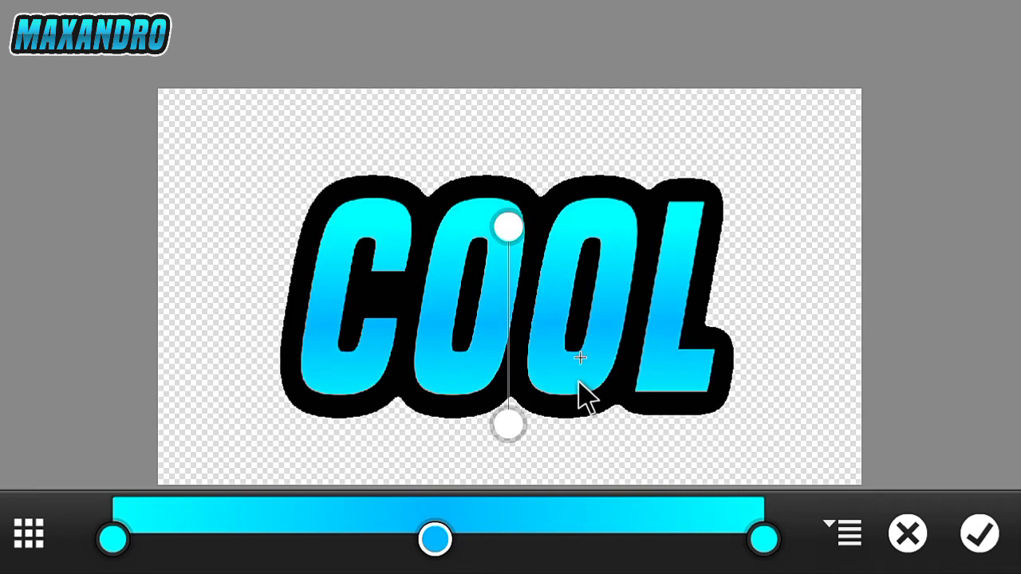
pyautogui.click(980, 535)
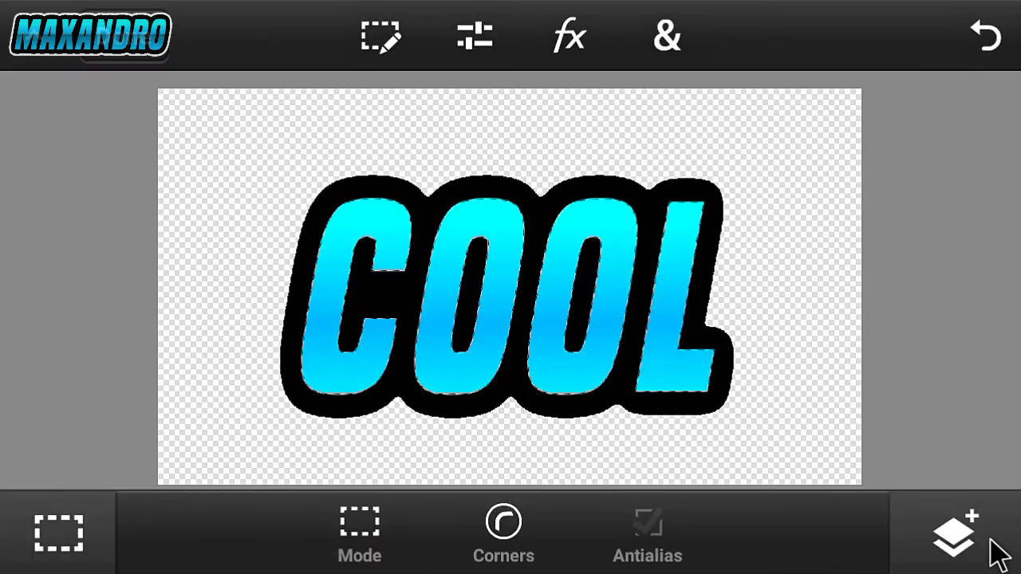
# Step: Deselect, then add an empty layer and move it below the black outline layer
pyautogui.click(380, 37)
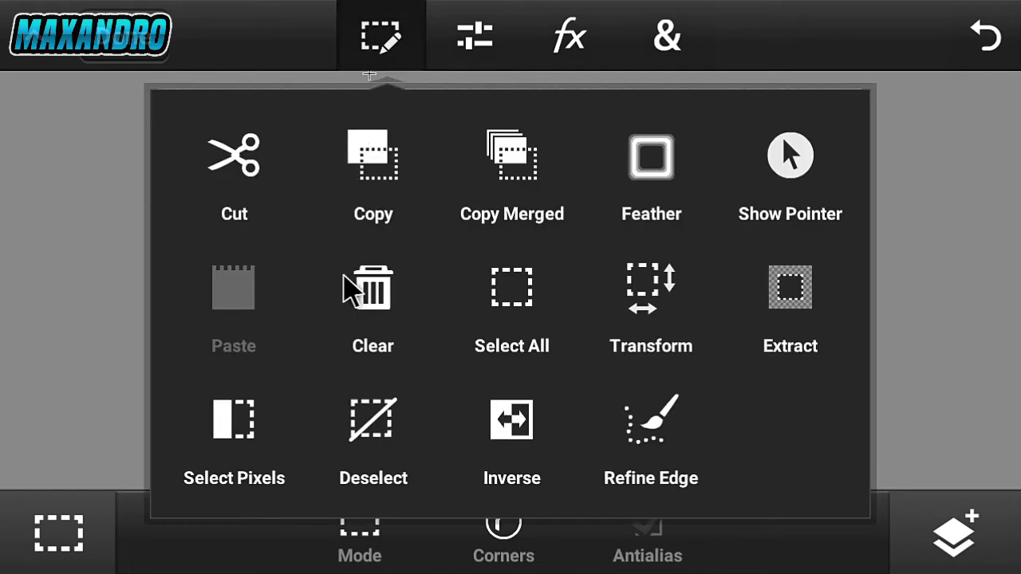
pyautogui.click(383, 447)
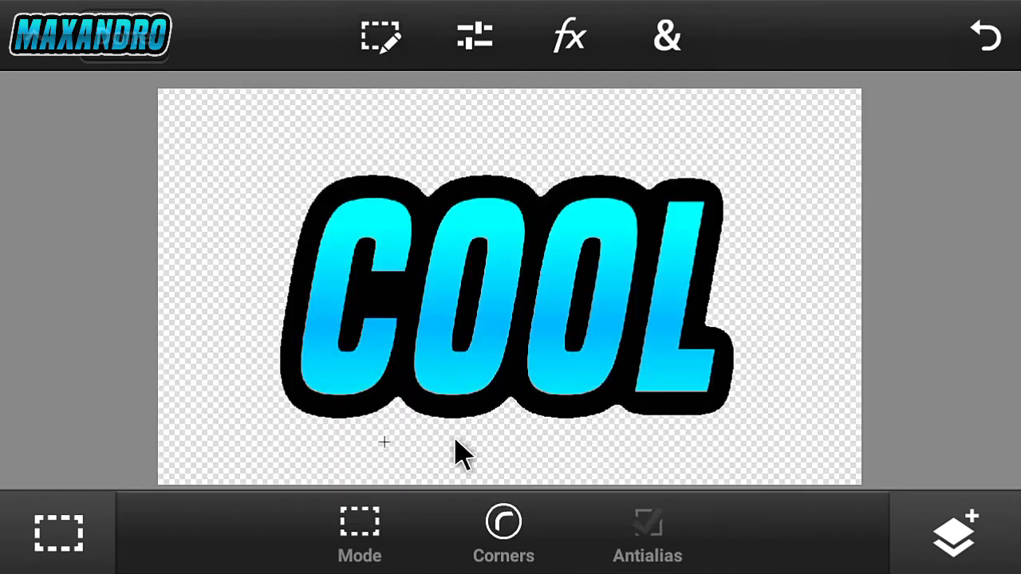
pyautogui.click(917, 533)
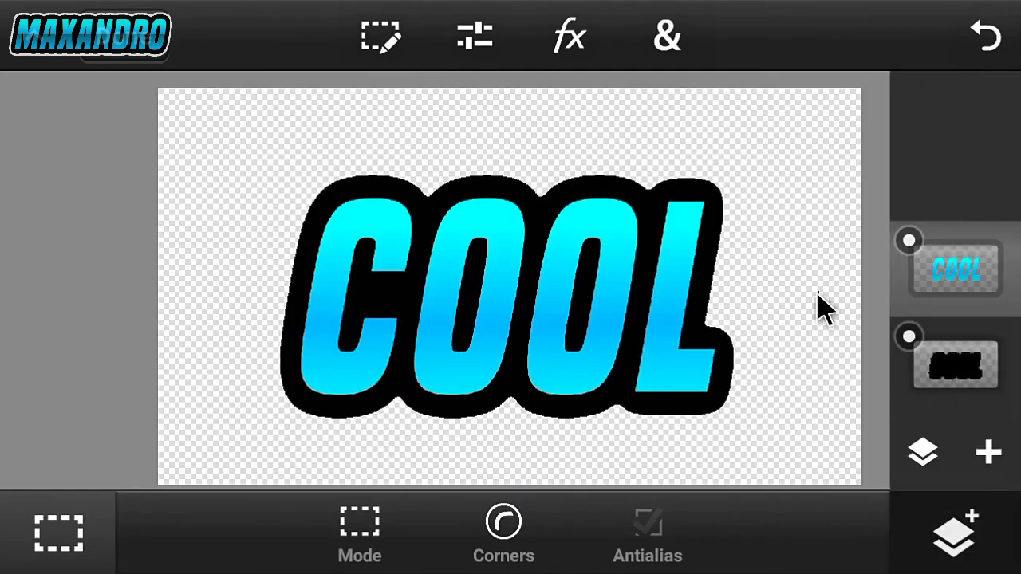
pyautogui.click(976, 372)
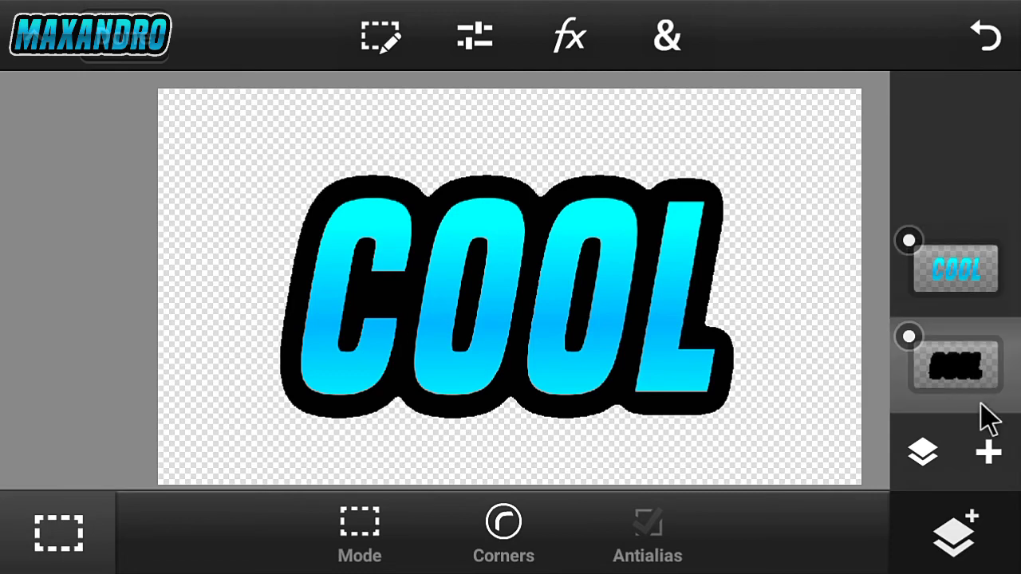
pyautogui.click(988, 455)
pyautogui.click(541, 241)
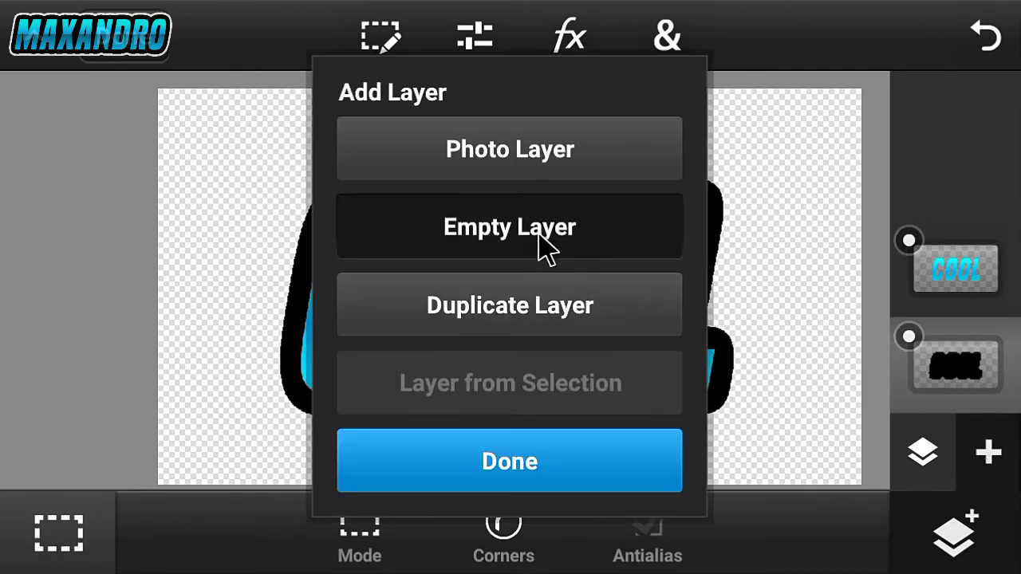
pyautogui.click(519, 471)
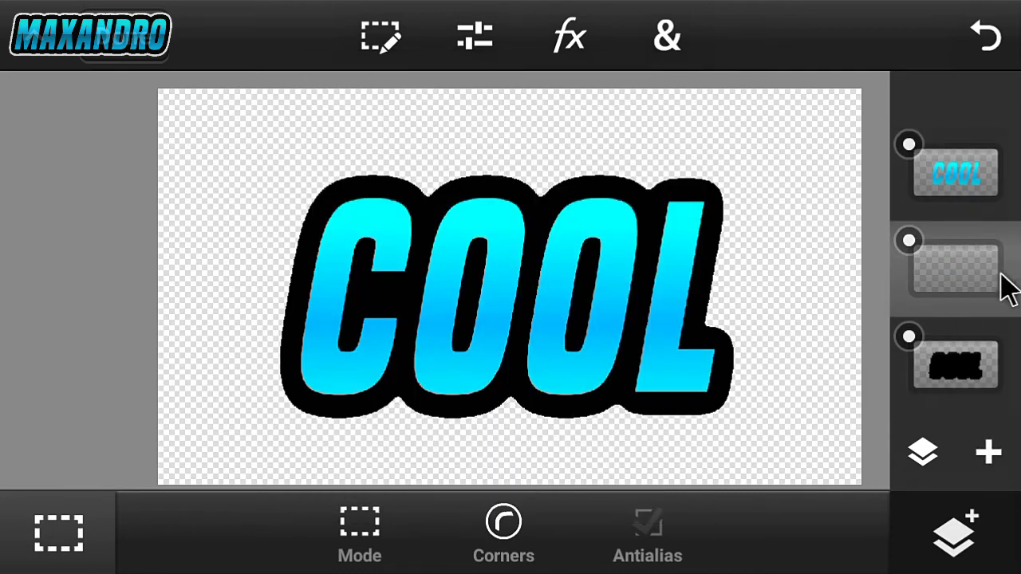
pyautogui.moveTo(1007, 287); pyautogui.dragTo(983, 391)
pyautogui.click(969, 283)
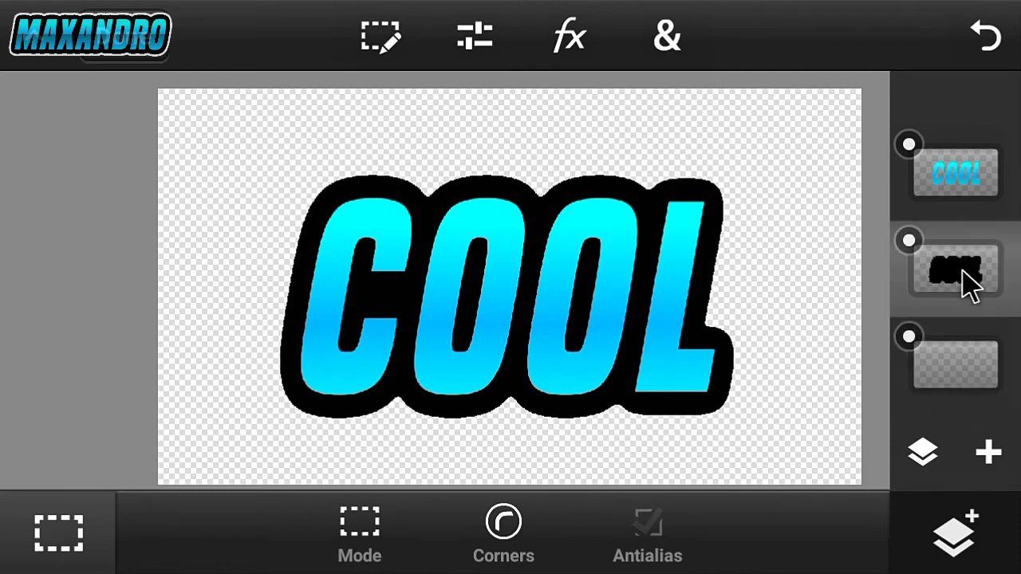
# Step: Select the outline layer's pixels and make the bottom blank layer active
pyautogui.click(380, 40)
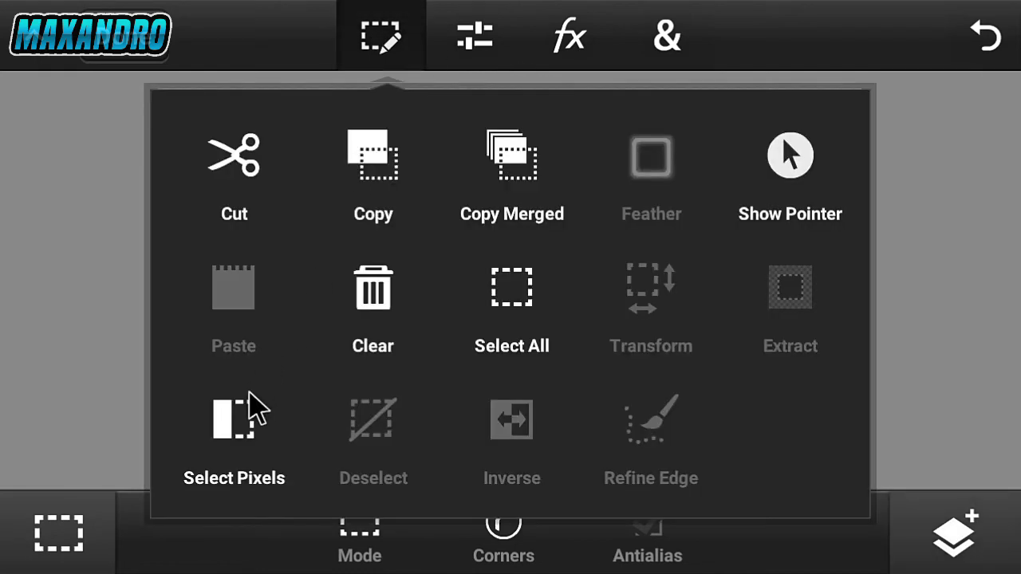
pyautogui.click(254, 409)
pyautogui.click(926, 523)
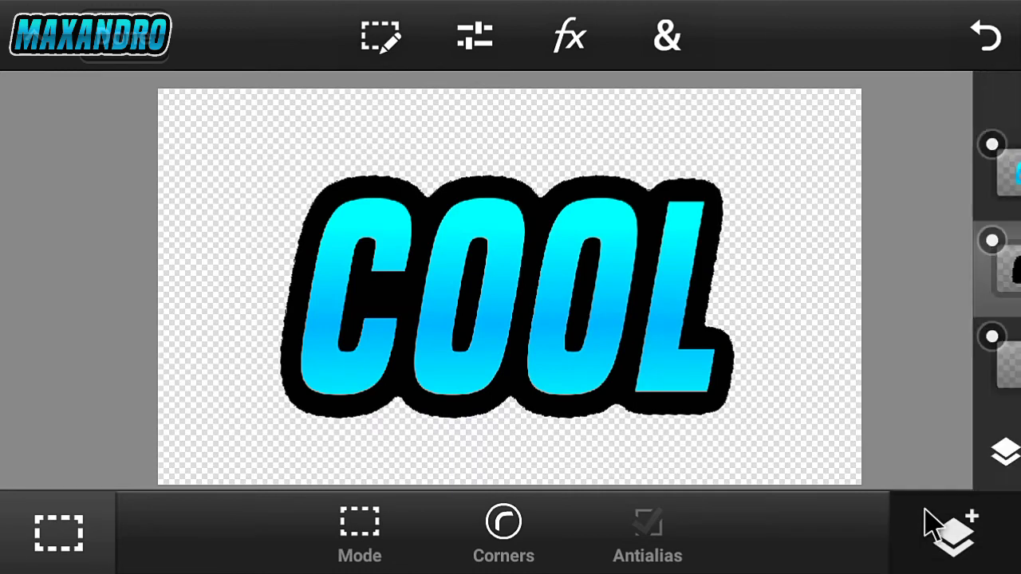
pyautogui.click(959, 399)
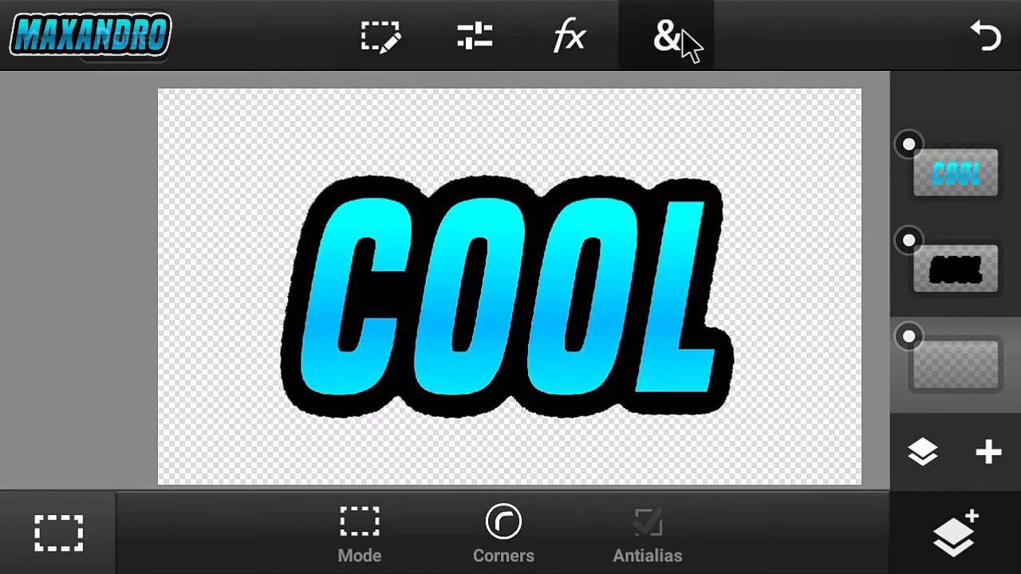
# Step: Stroke the selection in white at 26px width
pyautogui.click(687, 47)
pyautogui.click(355, 438)
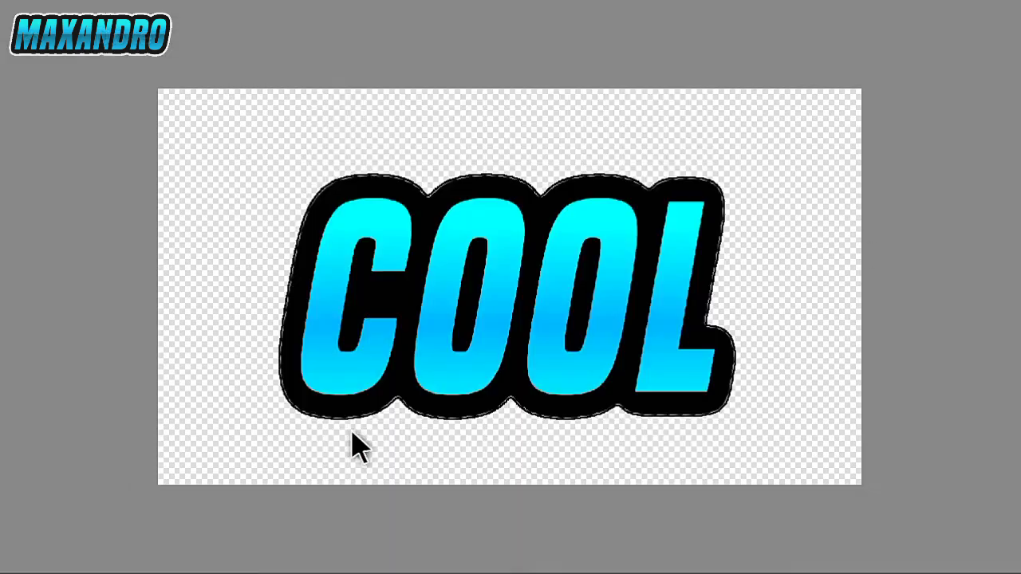
pyautogui.click(486, 524)
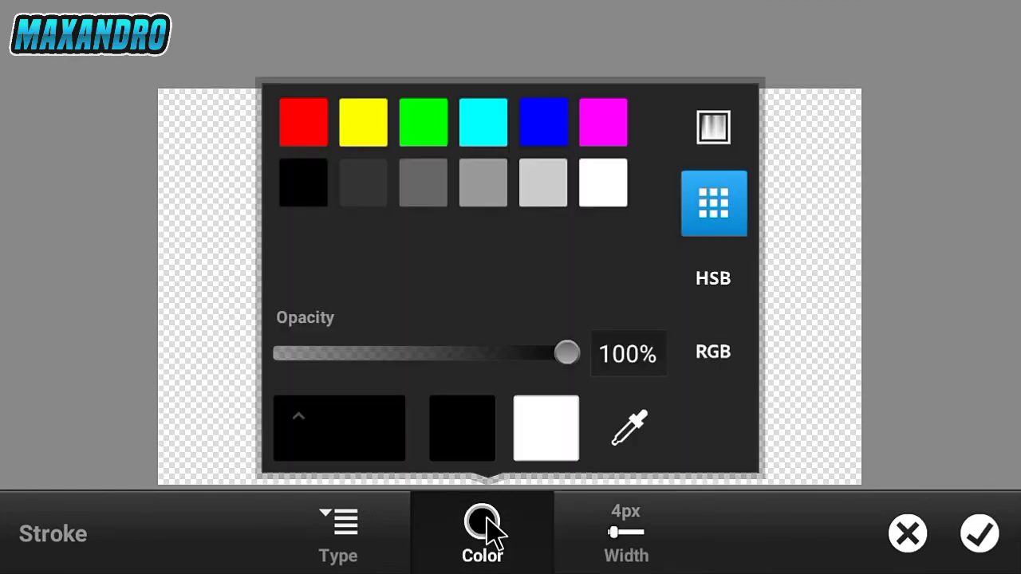
pyautogui.click(576, 451)
pyautogui.click(587, 510)
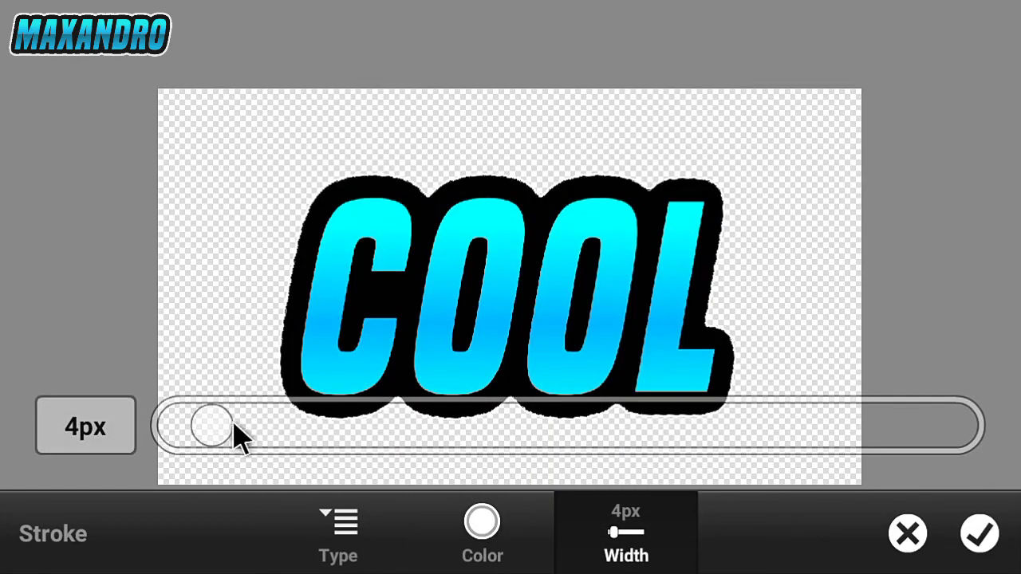
pyautogui.moveTo(251, 429); pyautogui.dragTo(369, 431)
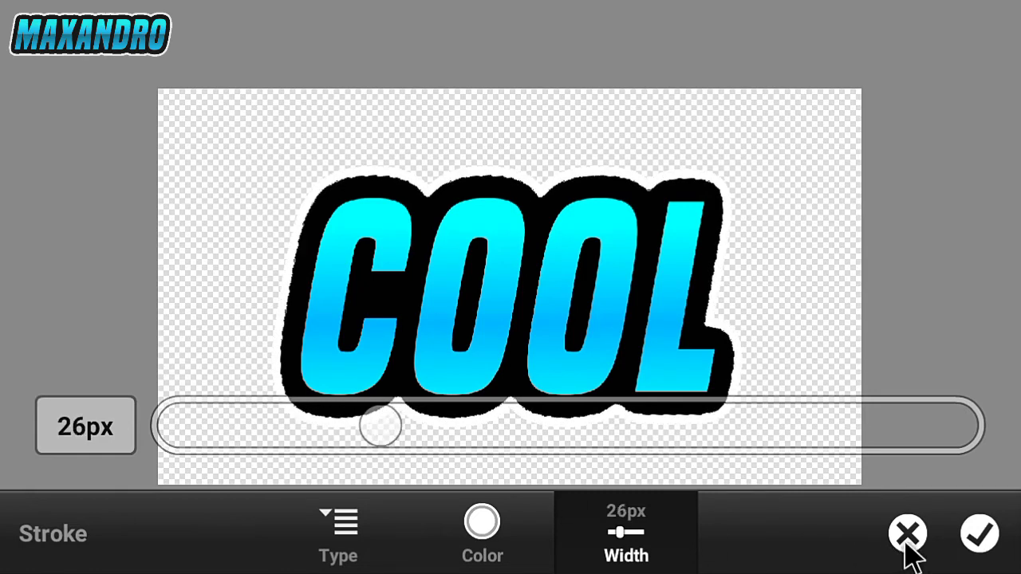
pyautogui.click(978, 534)
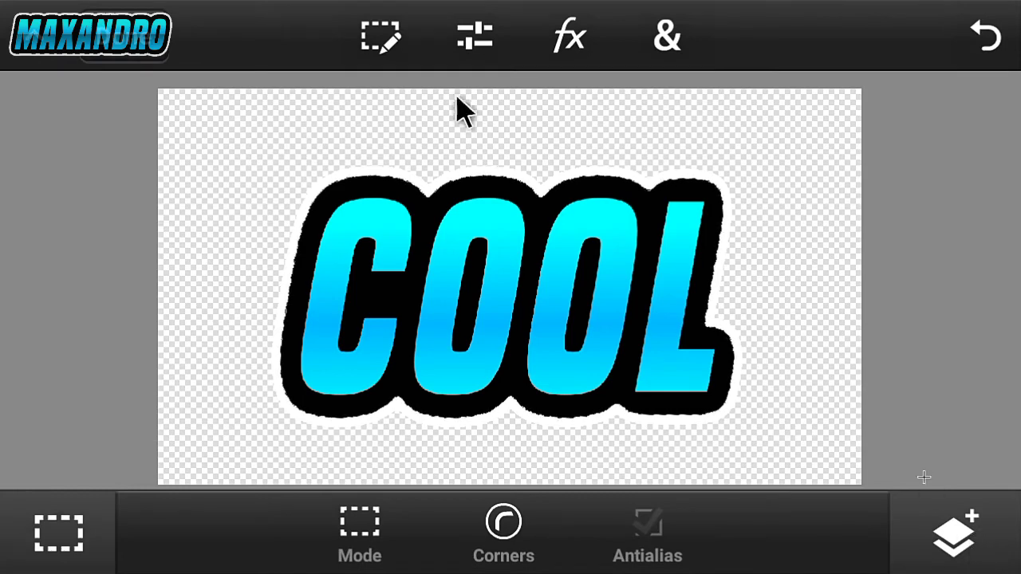
# Step: Select the white rim's pixels, fill them with the cyan gradient, then deselect
pyautogui.click(375, 40)
pyautogui.click(227, 423)
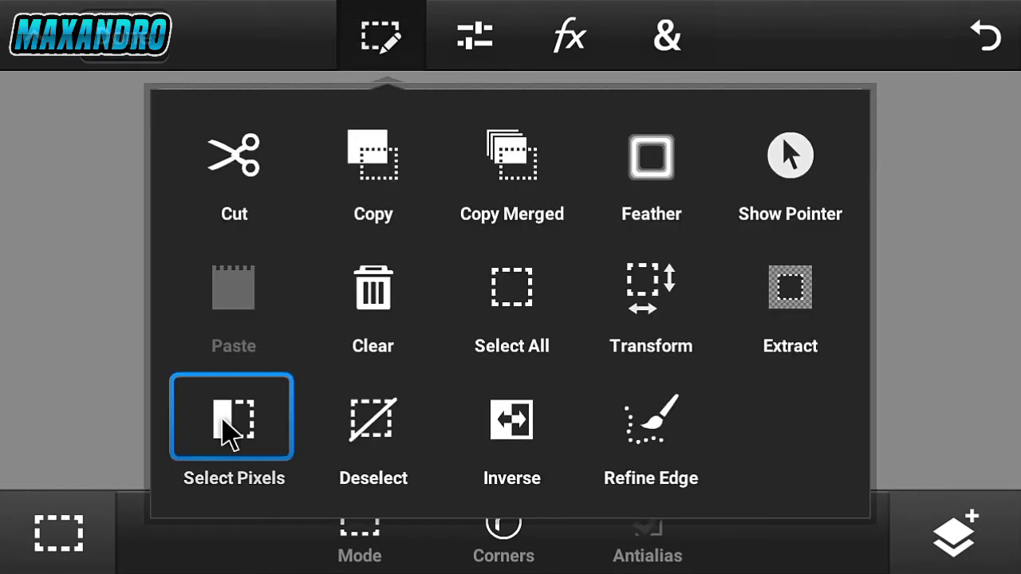
pyautogui.click(657, 41)
pyautogui.click(467, 435)
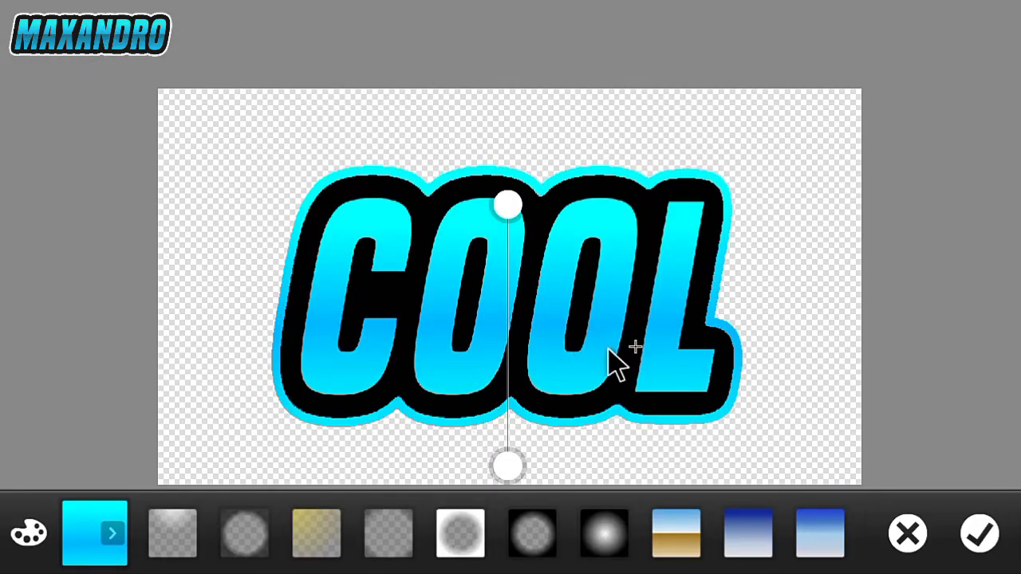
pyautogui.click(979, 530)
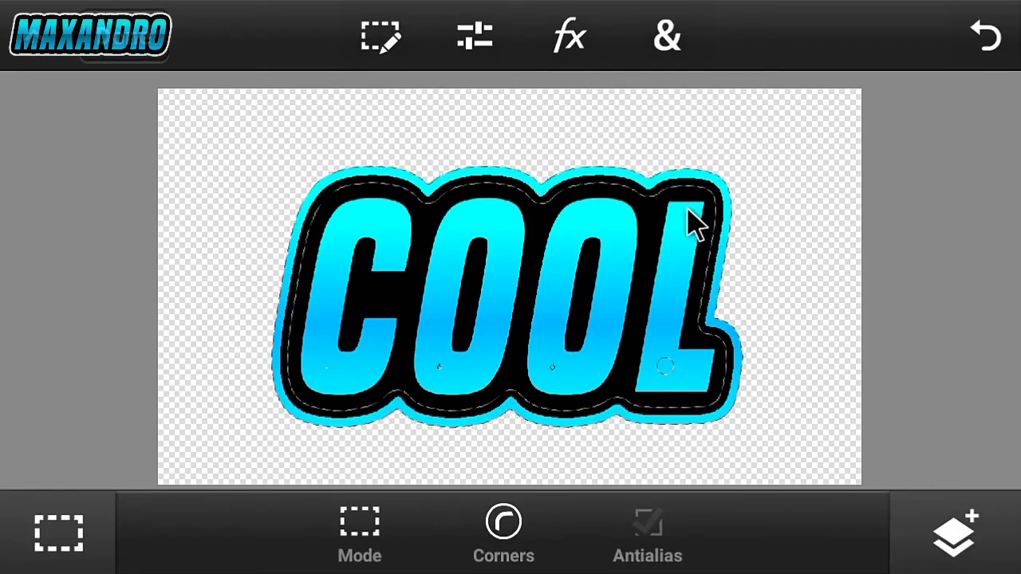
pyautogui.click(381, 40)
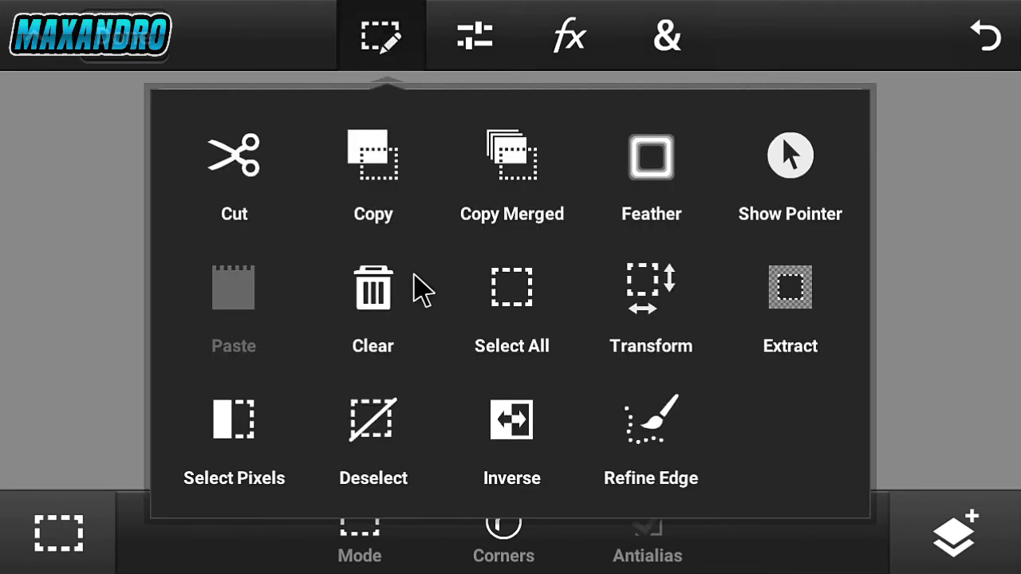
pyautogui.click(405, 426)
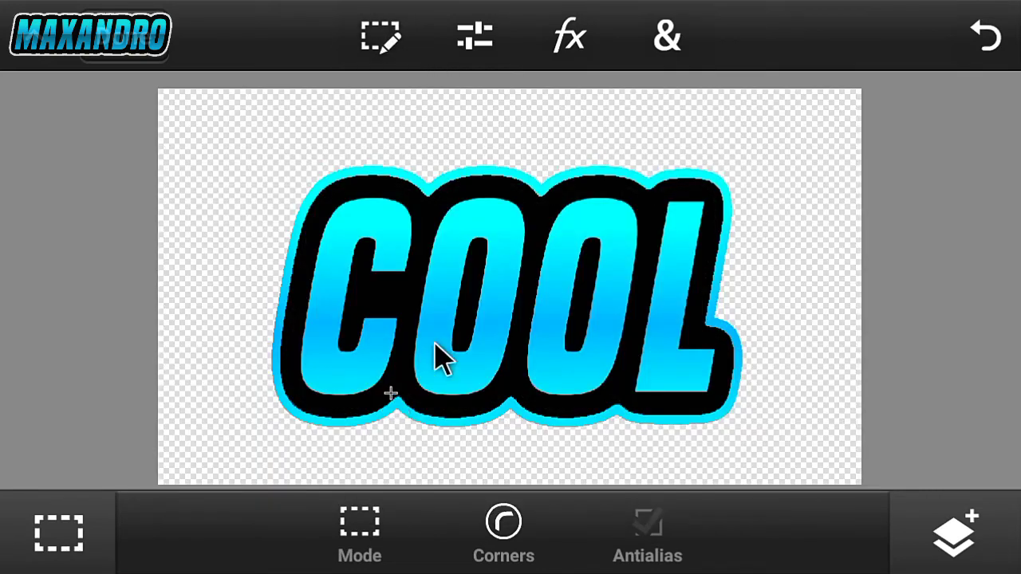
# Step: Select the pixels of the black outline layer
pyautogui.click(927, 526)
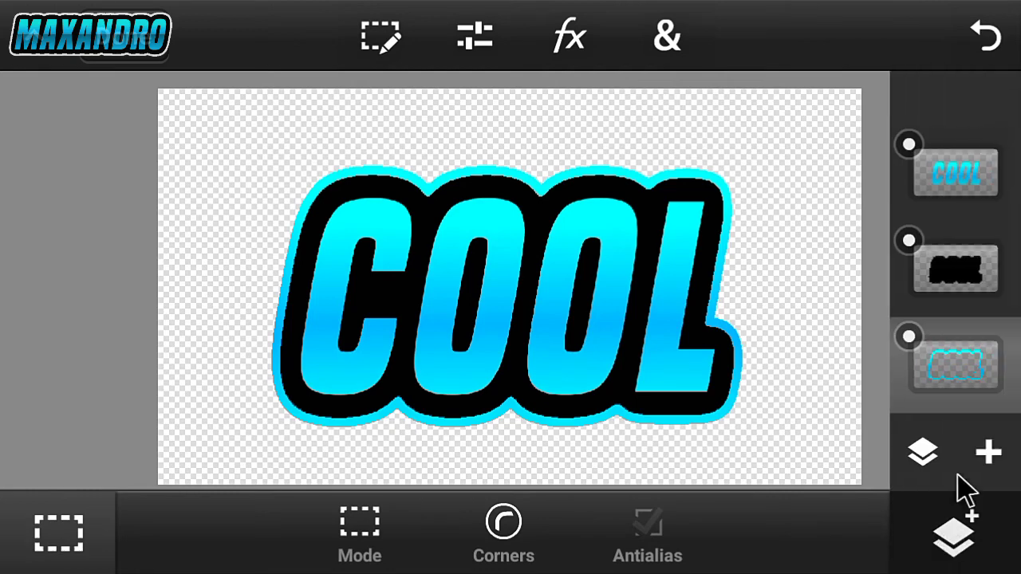
pyautogui.click(980, 275)
pyautogui.click(381, 36)
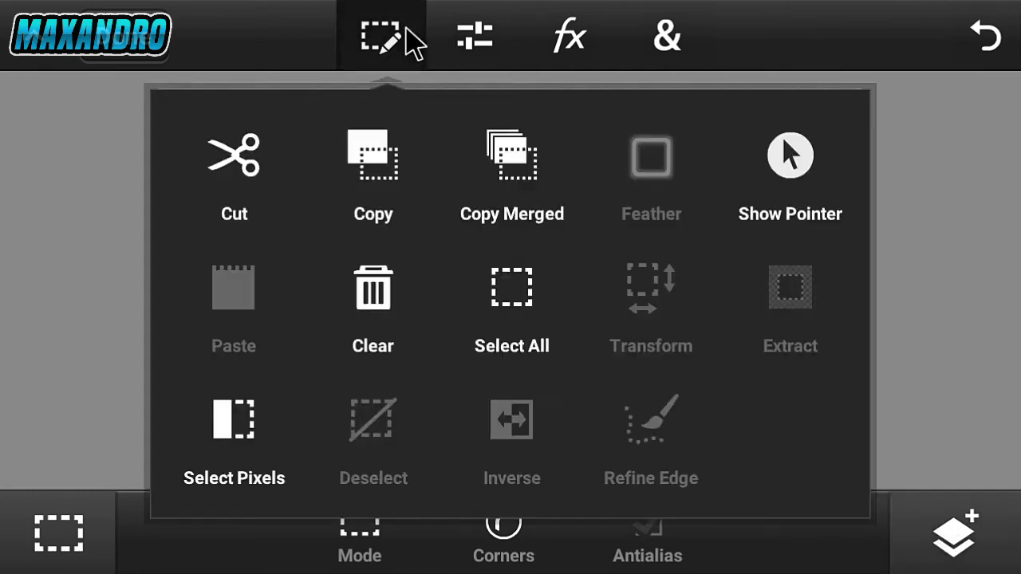
pyautogui.click(257, 430)
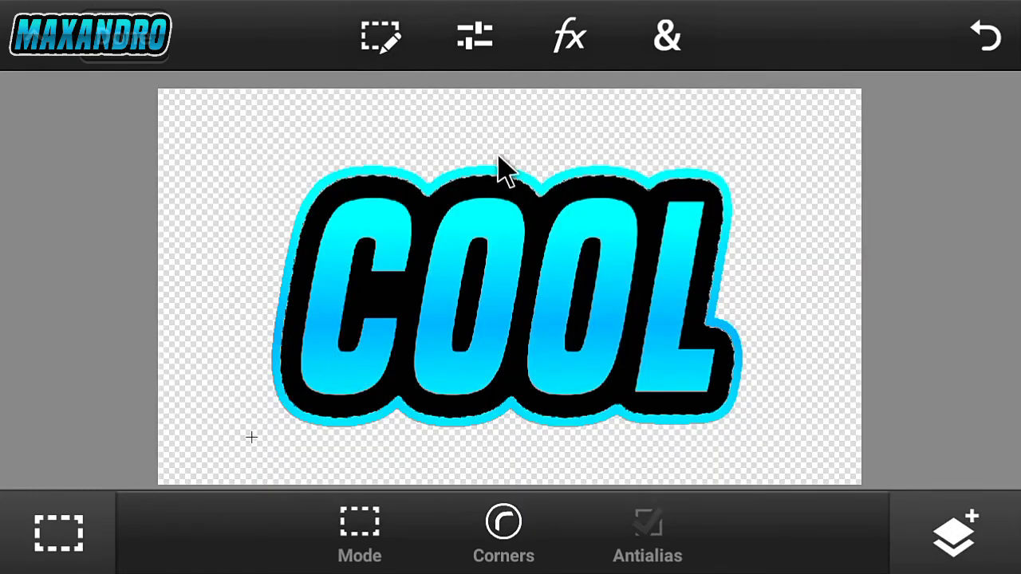
# Step: Fill the outline with the grey radial gradient, positioned as a gloss across the word's top
pyautogui.click(662, 40)
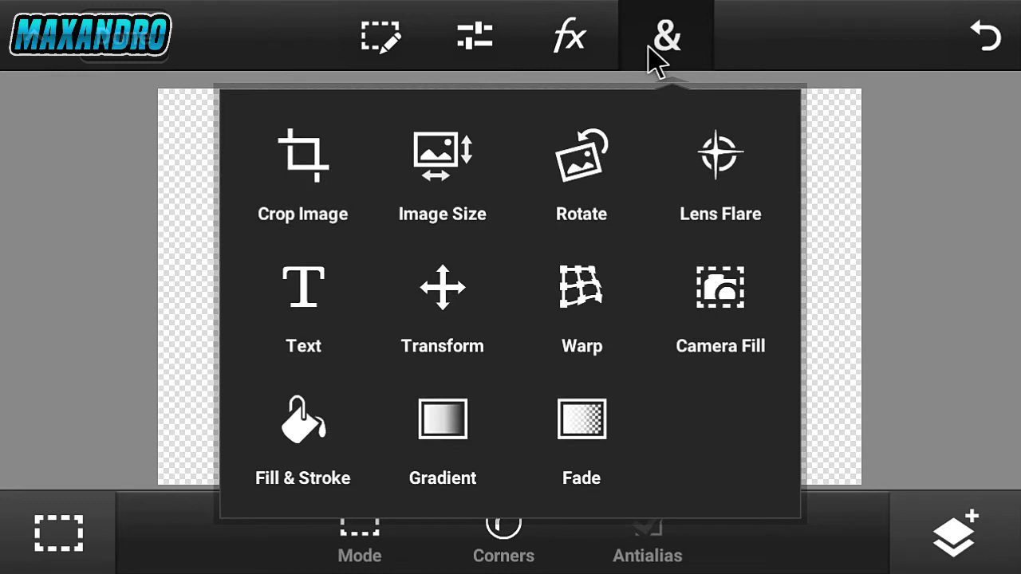
pyautogui.click(466, 423)
pyautogui.moveTo(381, 552); pyautogui.dragTo(570, 558)
pyautogui.click(172, 551)
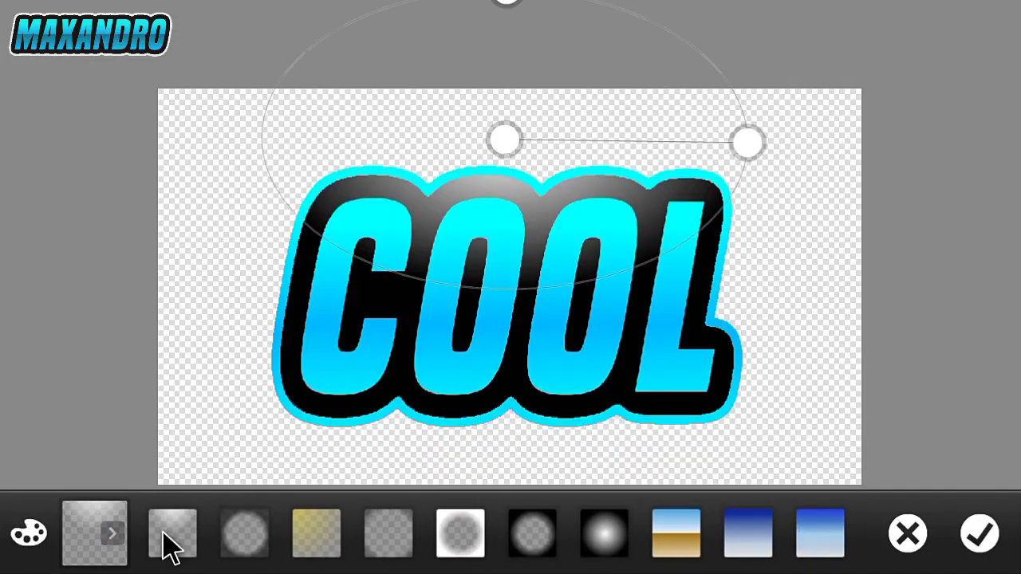
pyautogui.moveTo(556, 222); pyautogui.dragTo(556, 227)
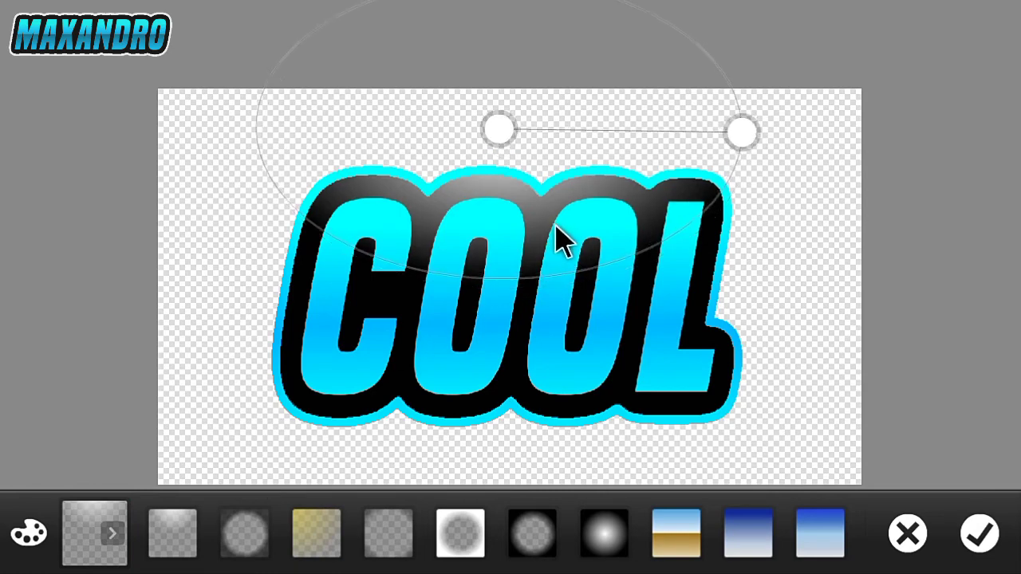
pyautogui.moveTo(716, 283)
pyautogui.mouseDown()
pyautogui.moveTo(705, 296)
pyautogui.moveTo(708, 285)
pyautogui.mouseUp()
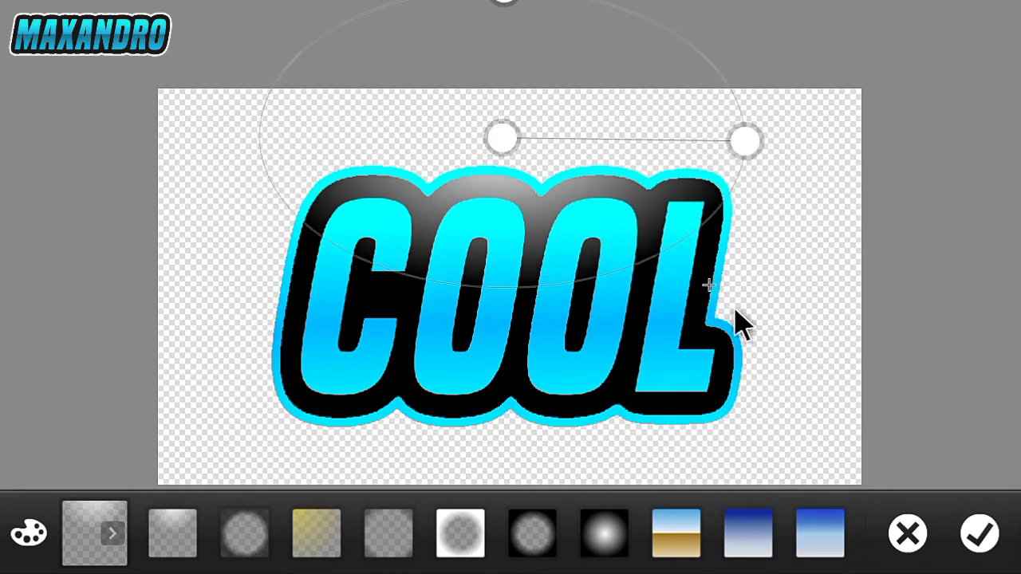
pyautogui.click(960, 530)
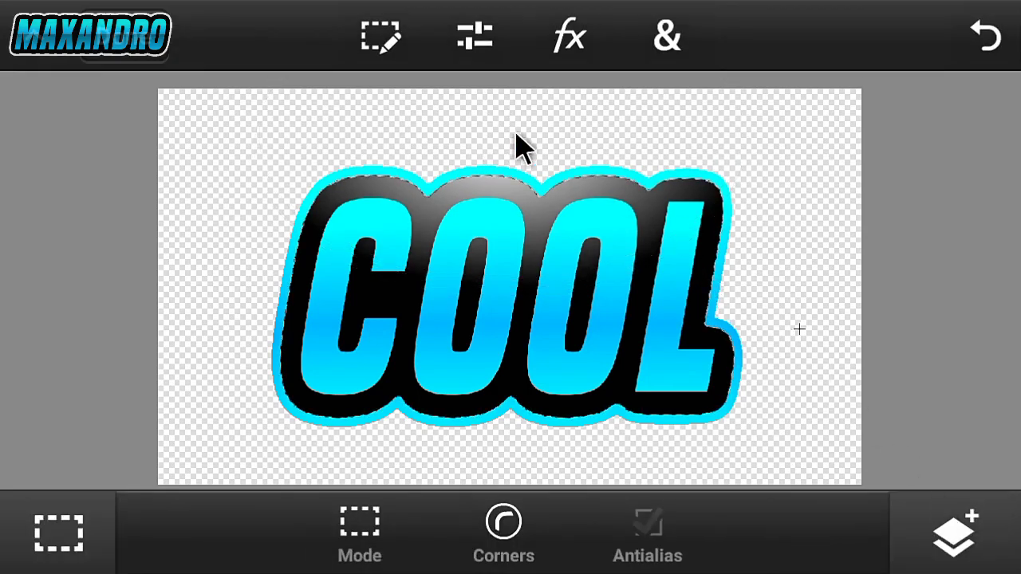
# Step: Deselect, then merge all visible COOL layers into one with Merge Visible
pyautogui.click(383, 42)
pyautogui.click(396, 415)
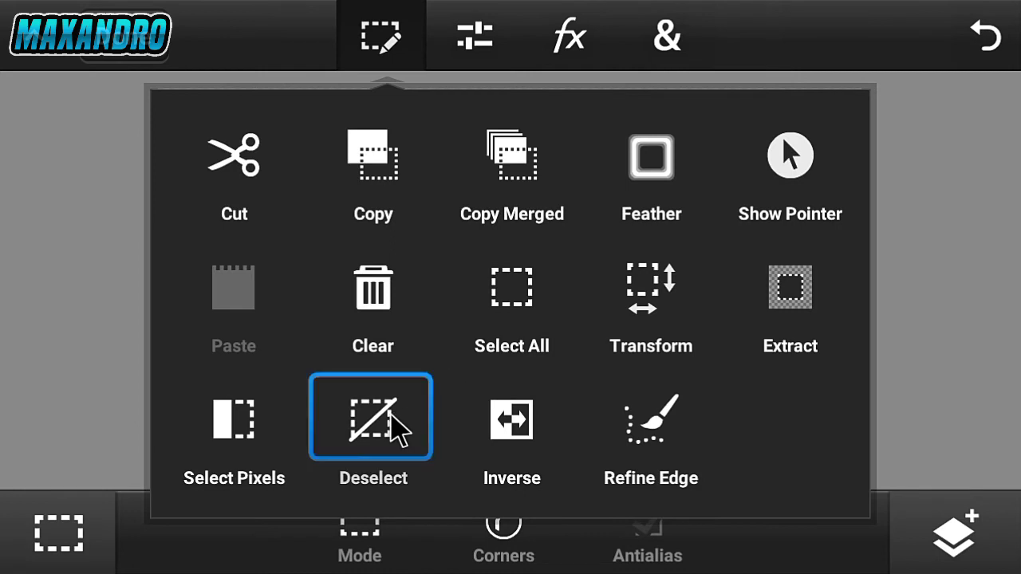
pyautogui.click(959, 531)
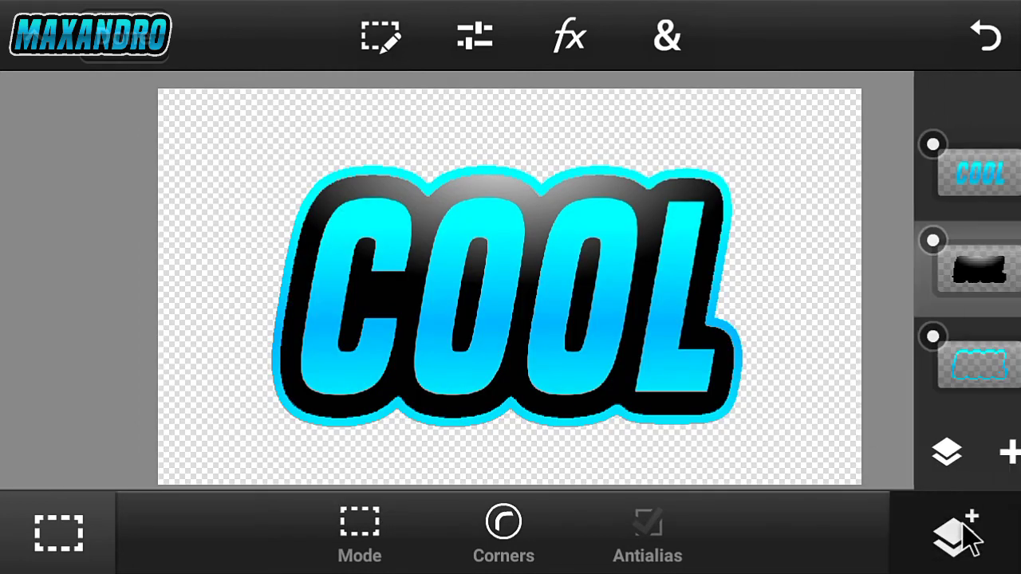
pyautogui.click(966, 186)
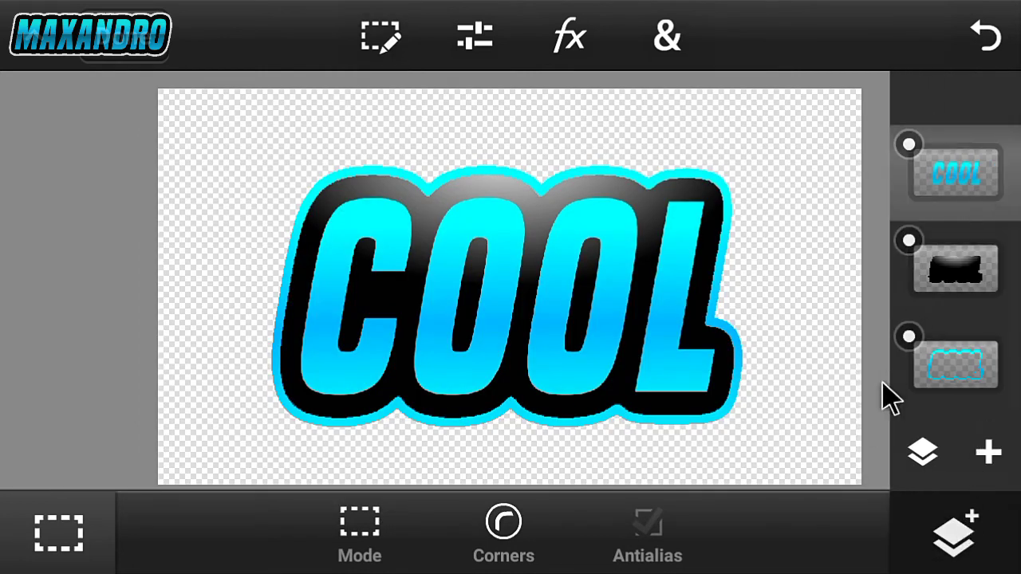
pyautogui.click(921, 451)
pyautogui.click(754, 530)
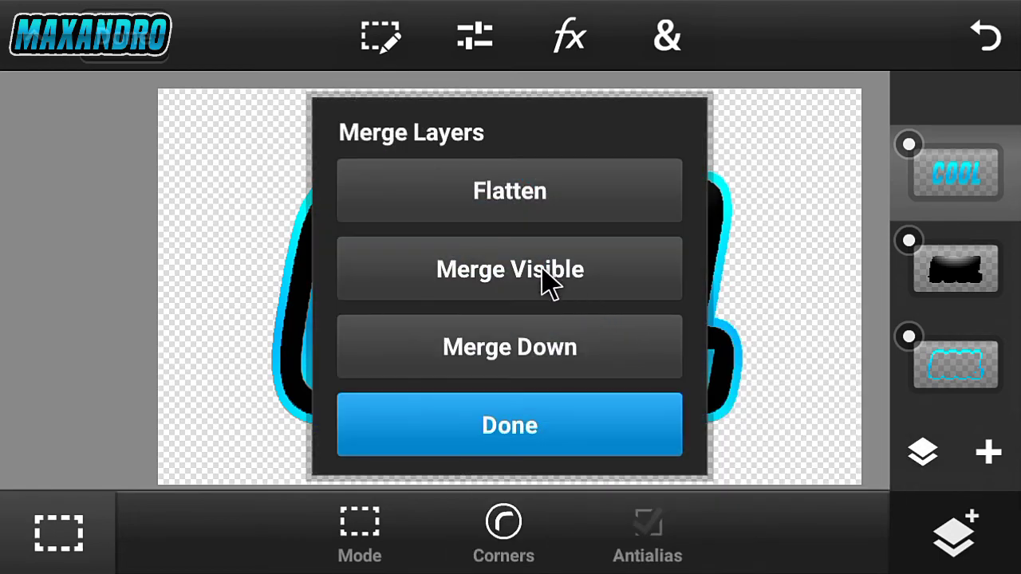
pyautogui.click(549, 275)
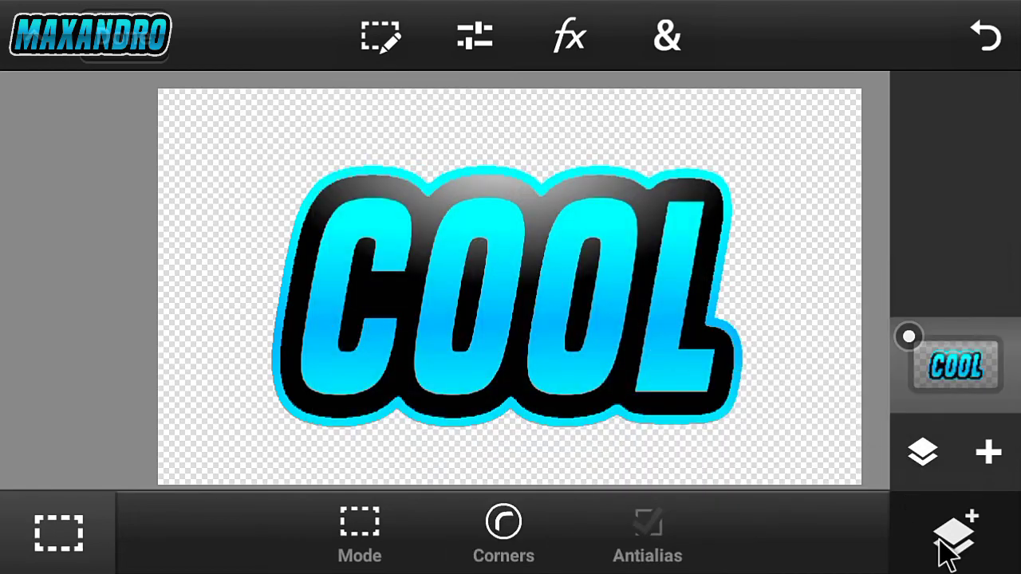
pyautogui.click(949, 550)
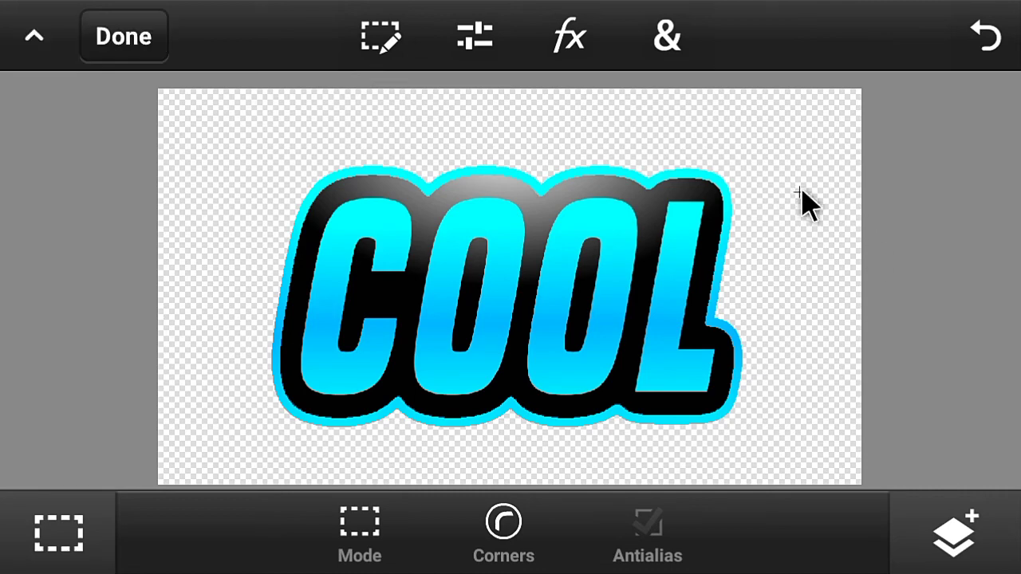
# Step: Save the project, then export Untitled20 to the device gallery as a PNG
pyautogui.click(128, 38)
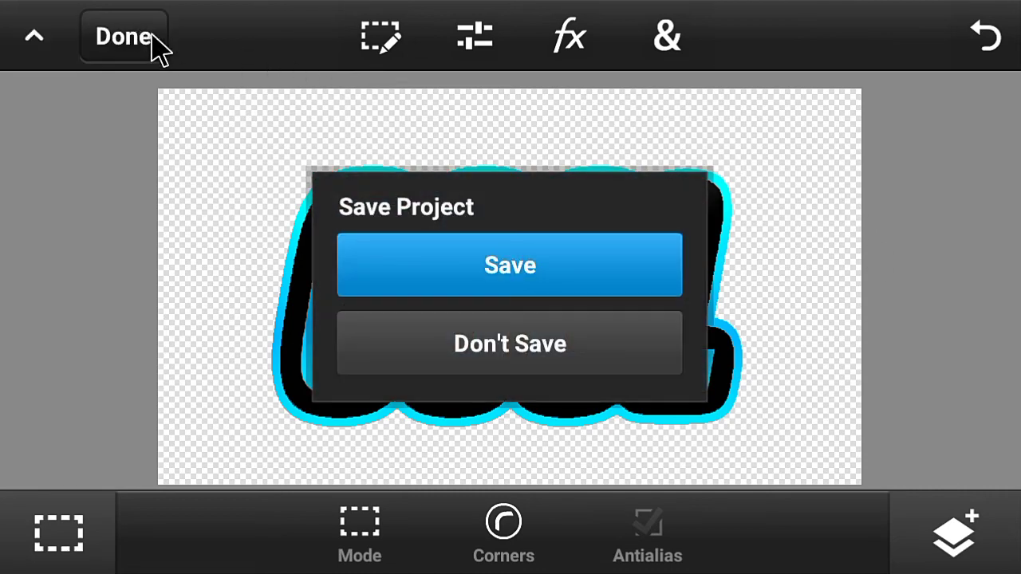
pyautogui.click(466, 276)
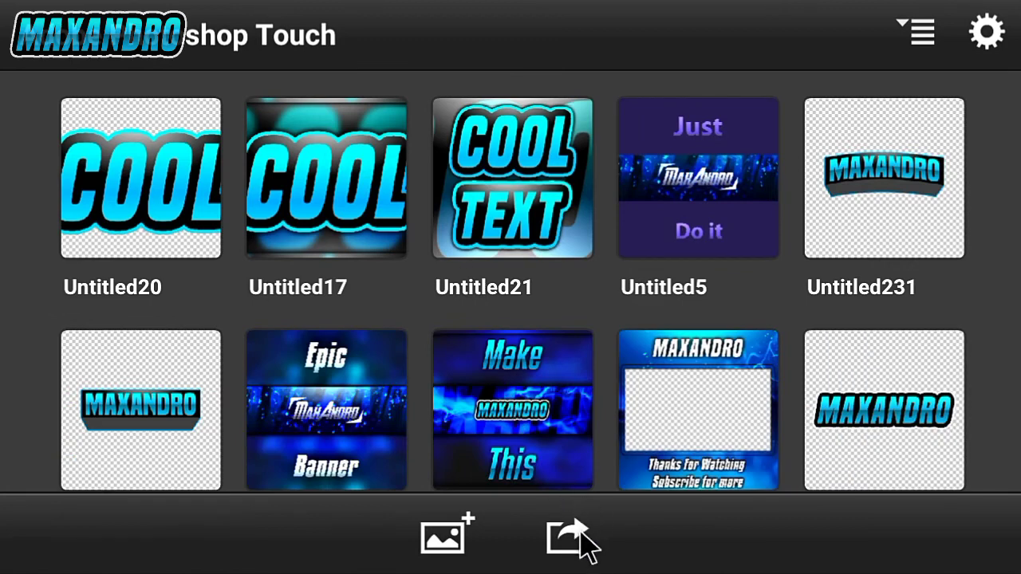
pyautogui.click(568, 539)
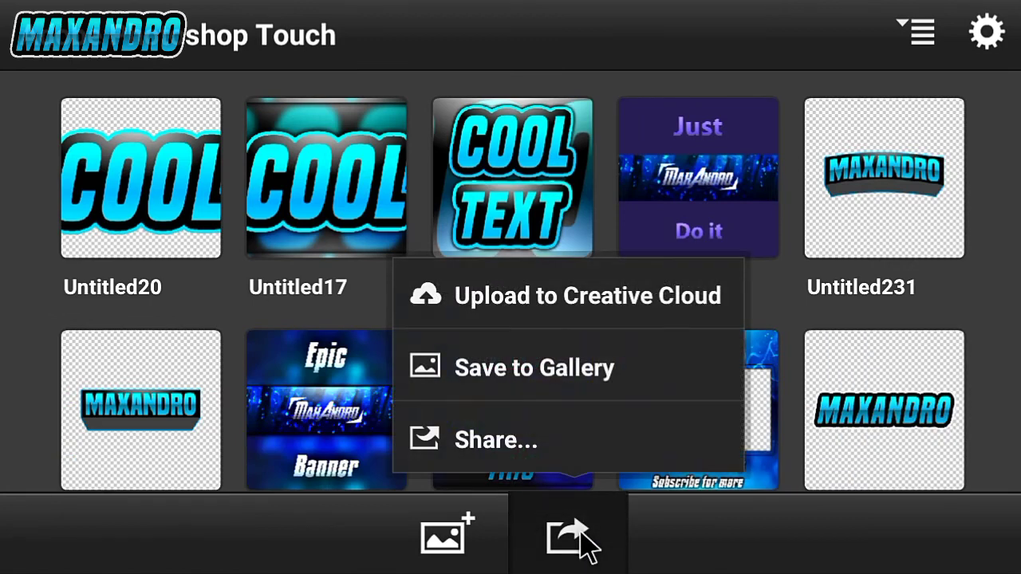
pyautogui.click(501, 373)
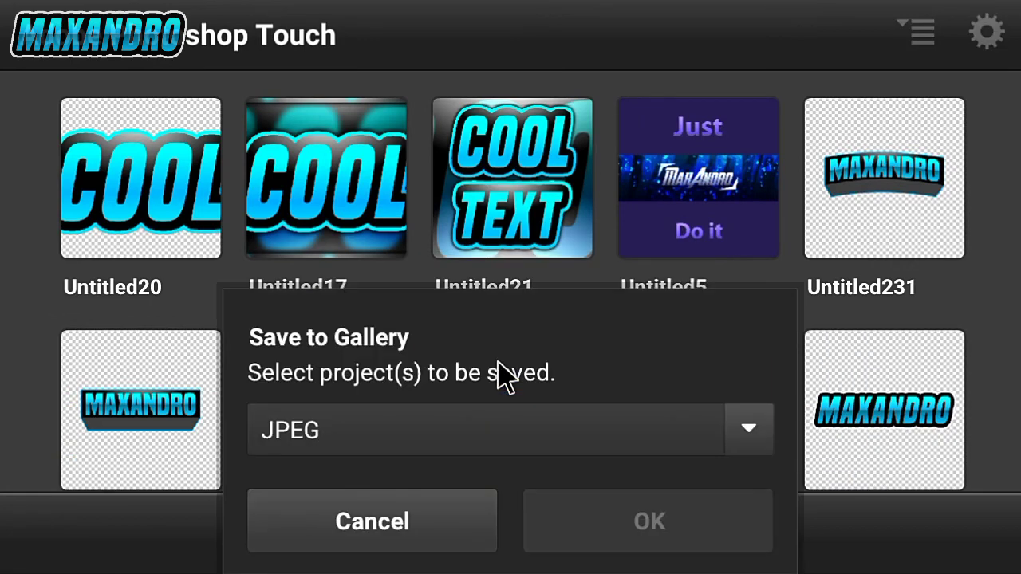
pyautogui.click(167, 202)
pyautogui.click(494, 443)
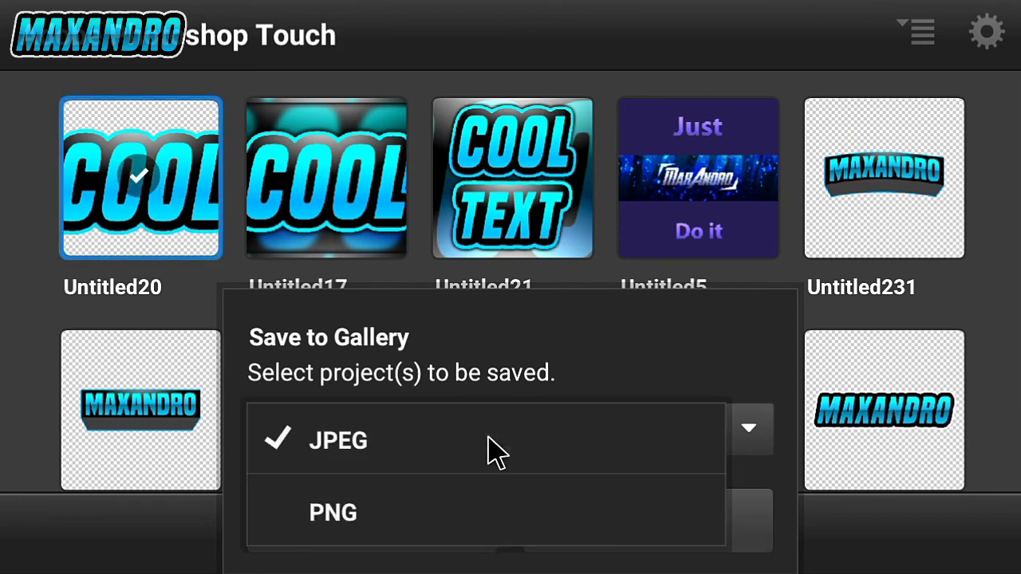
pyautogui.click(395, 522)
pyautogui.click(558, 529)
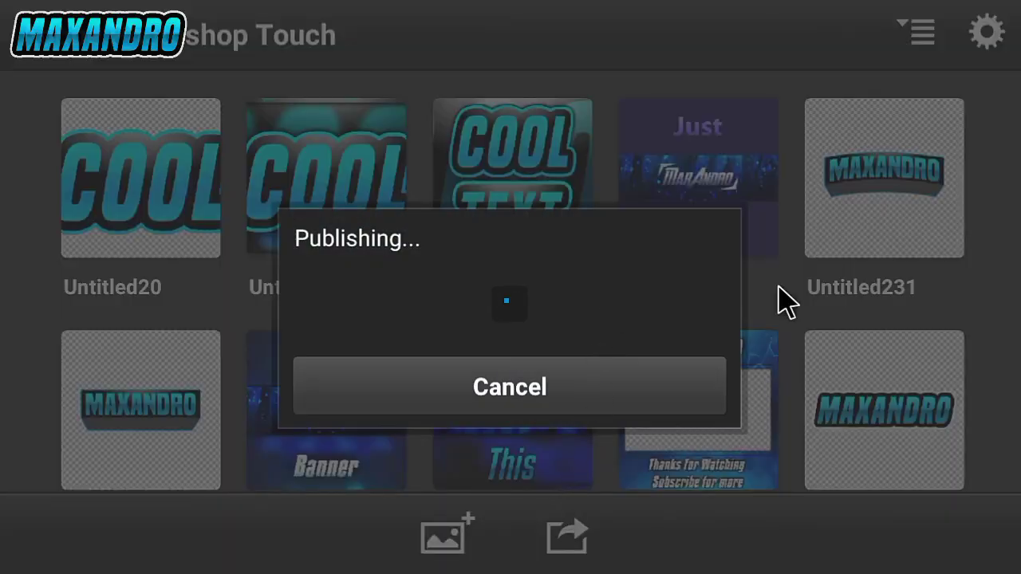